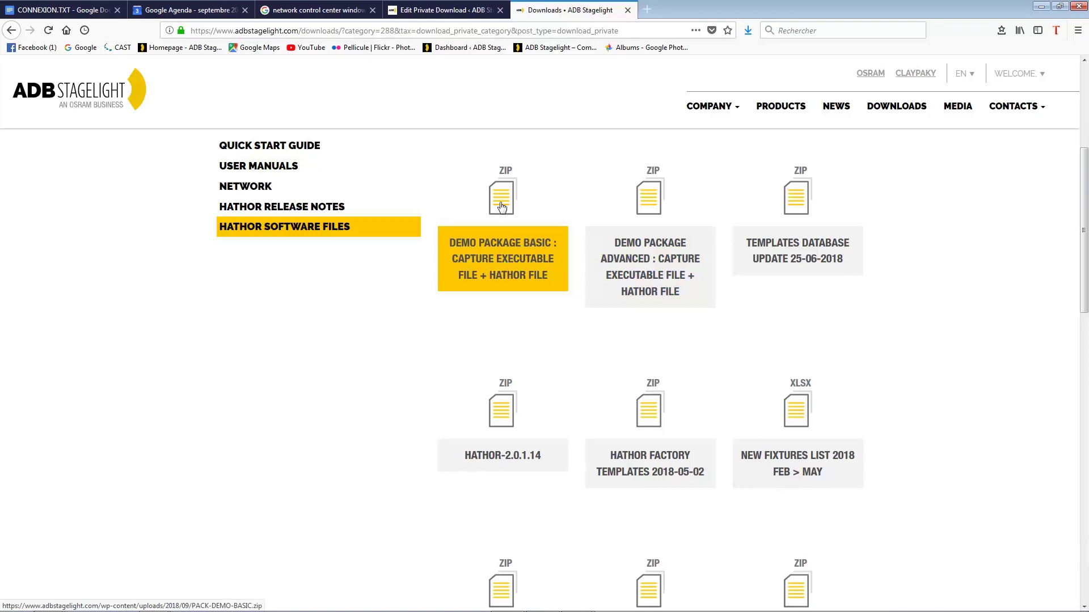
Step: Download the Demo Package Basic, extract PACK DEMO BASIC.zip into its current folder, and select PACK BASIC.exe
{"action": "left_click", "coordinate": [522, 250]}
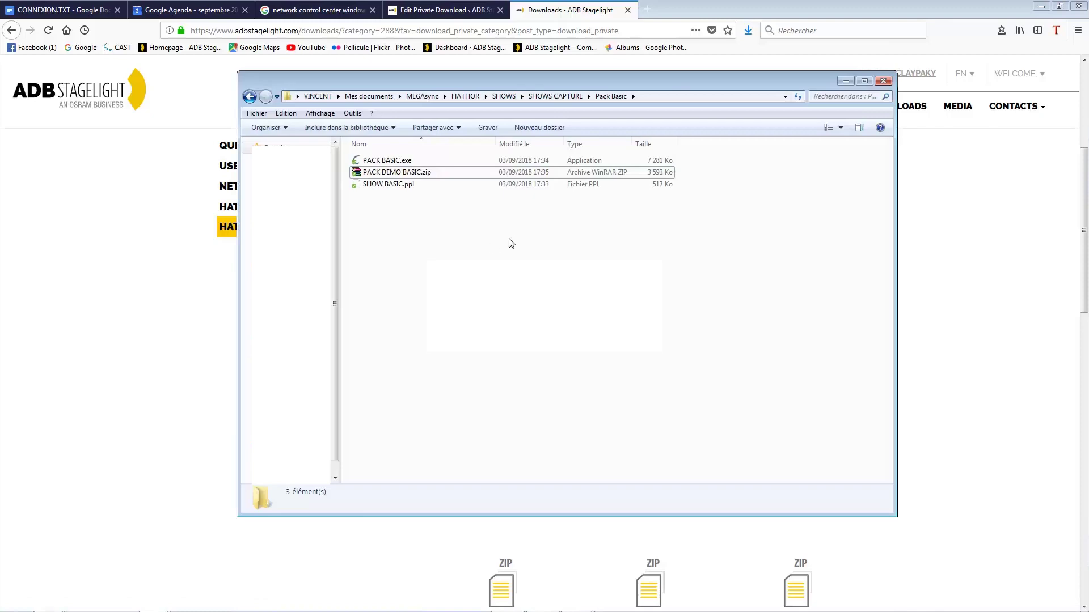
{"action": "left_click", "coordinate": [414, 173]}
{"action": "right_click", "coordinate": [414, 175]}
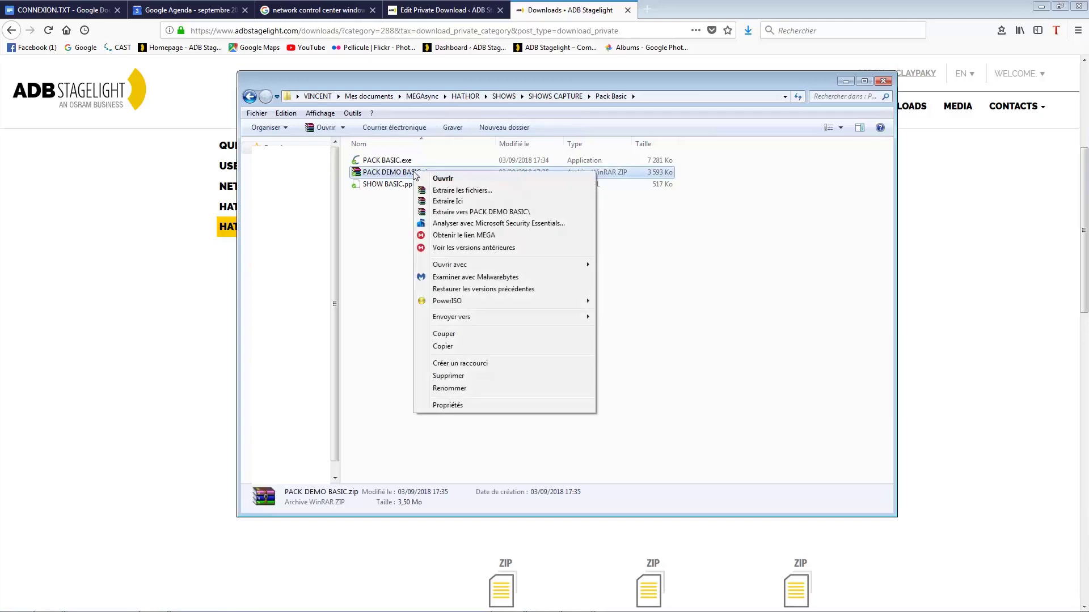
{"action": "left_click", "coordinate": [458, 202]}
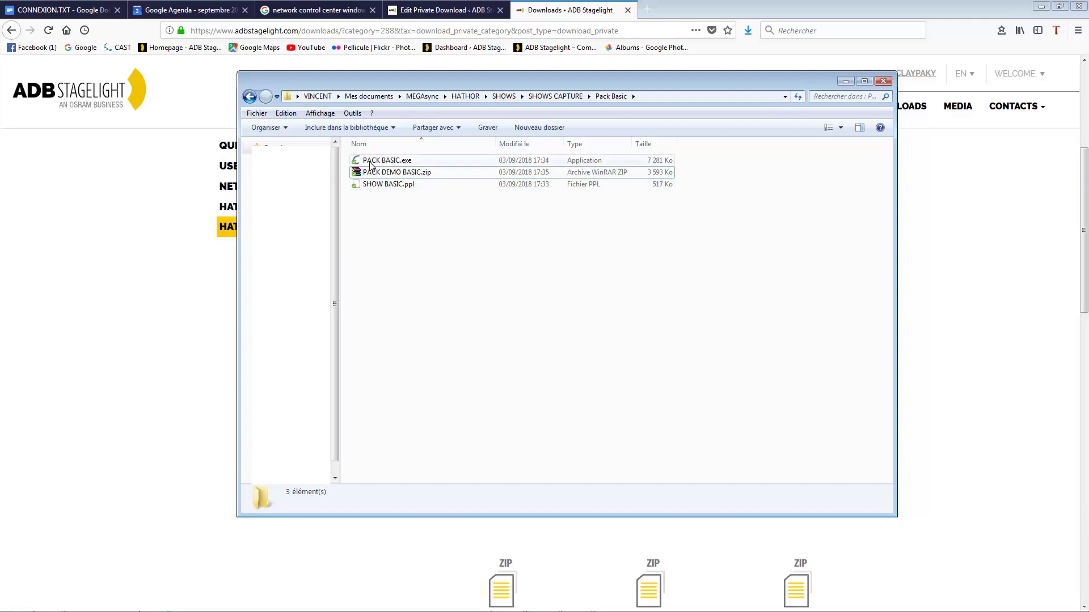
{"action": "left_click", "coordinate": [400, 162]}
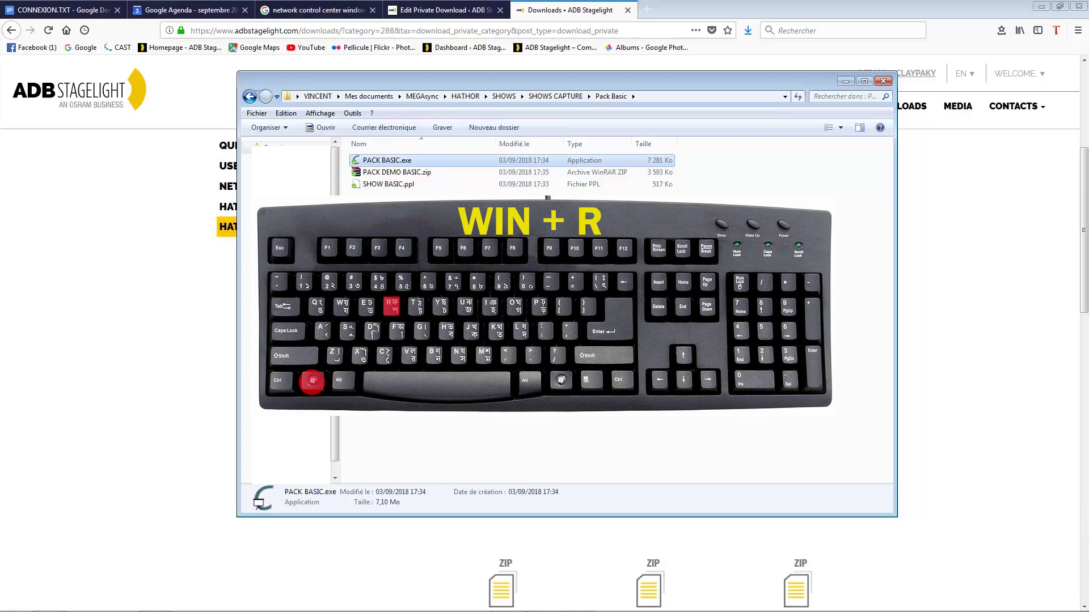
Step: Run ncpa.cpl to show the computer's network connections, and place the window beside the folder listing
{"action": "key", "text": "super+r"}
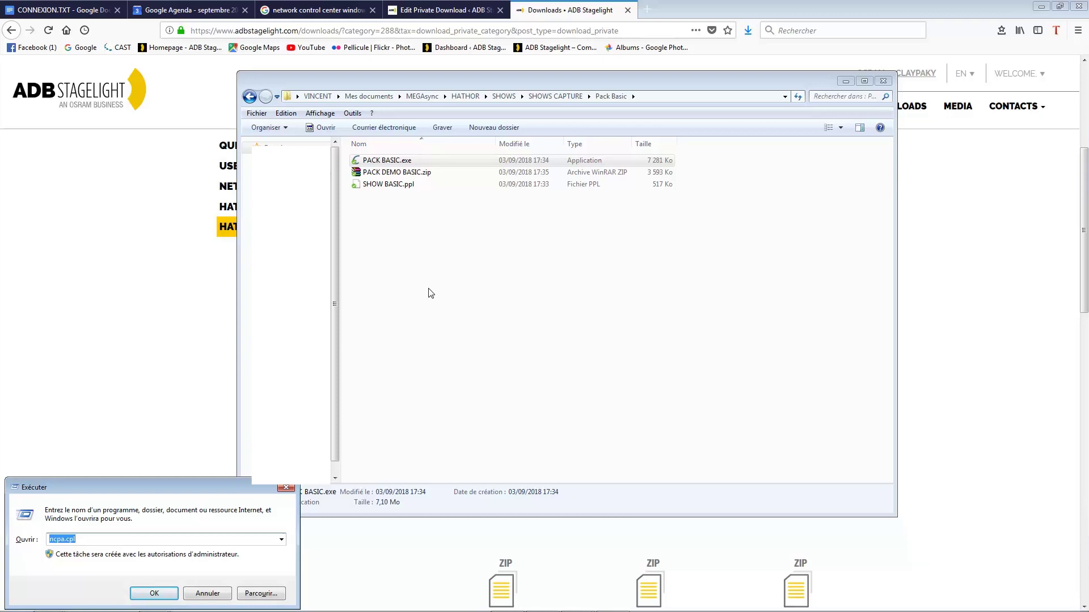
{"action": "left_click_drag", "start_coordinate": [166, 485], "coordinate": [547, 258]}
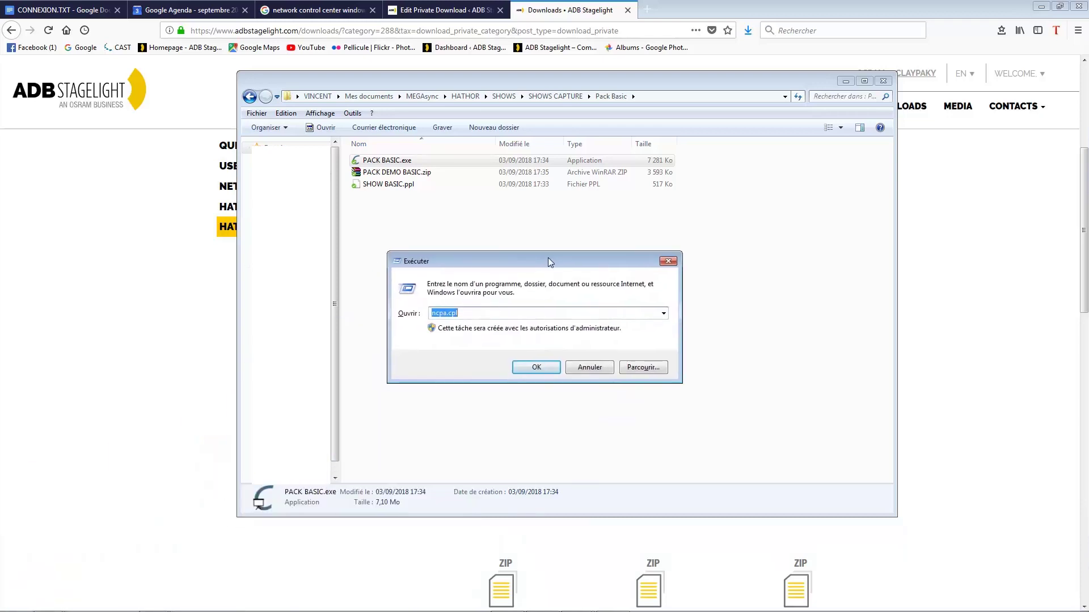
{"action": "left_click", "coordinate": [487, 312]}
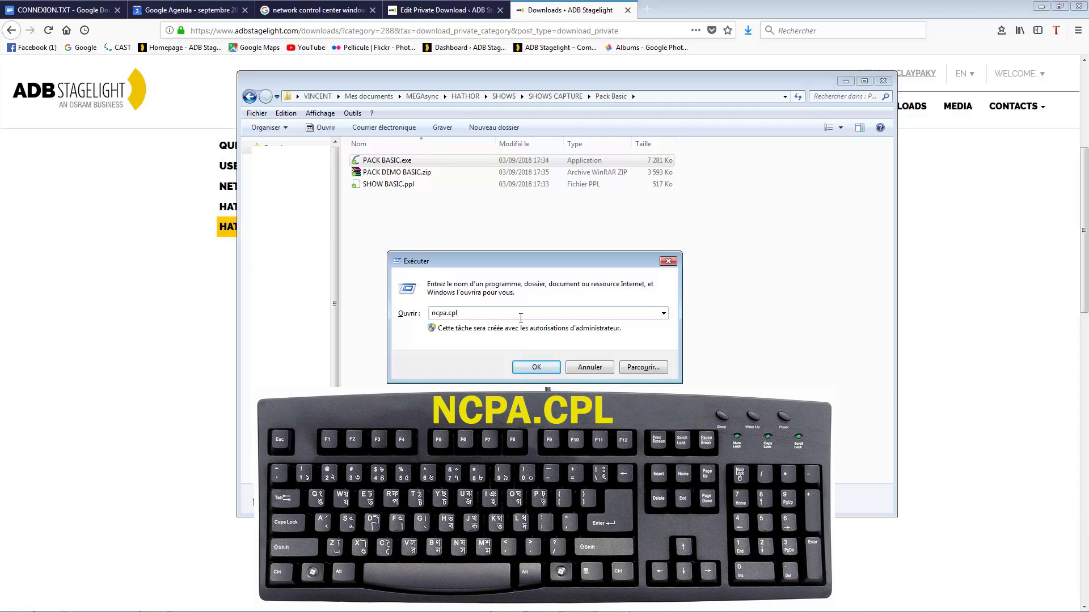
{"action": "left_click", "coordinate": [537, 368]}
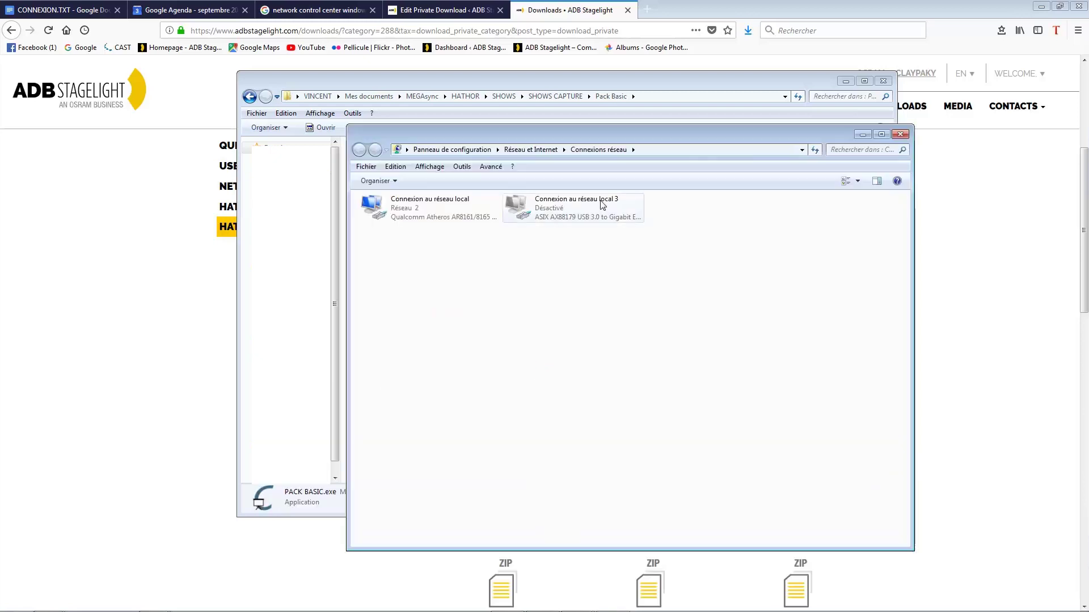
{"action": "left_click_drag", "start_coordinate": [534, 130], "coordinate": [569, 128]}
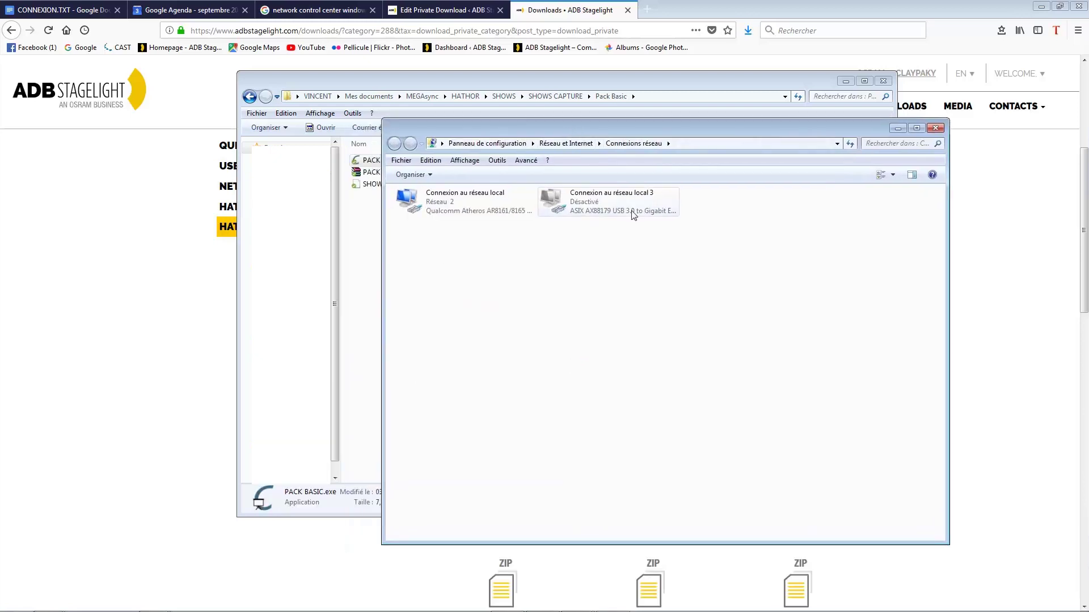
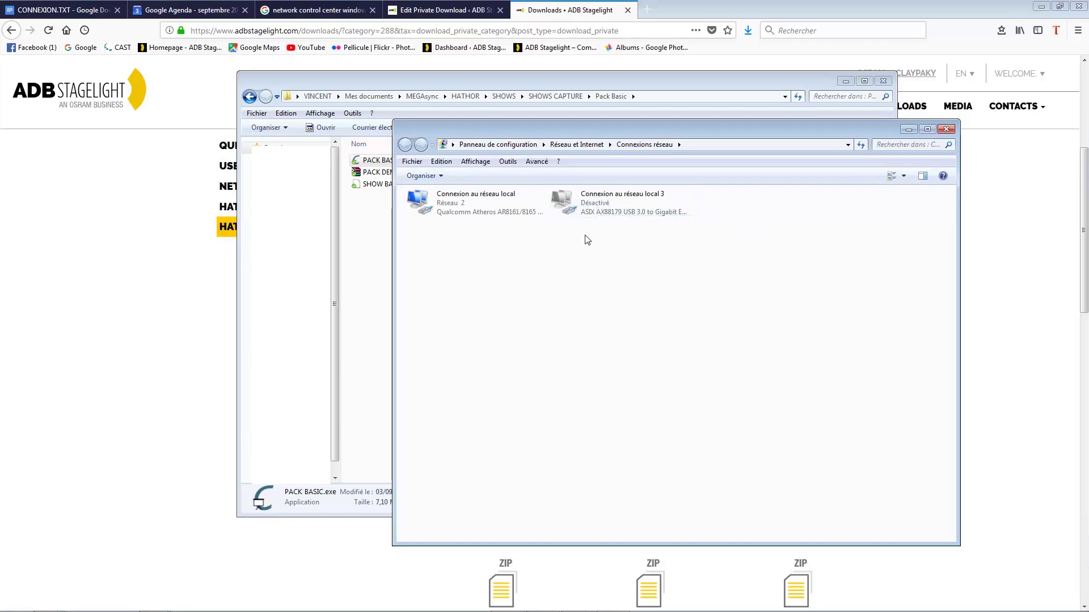
{"action": "left_click_drag", "start_coordinate": [556, 135], "coordinate": [535, 135]}
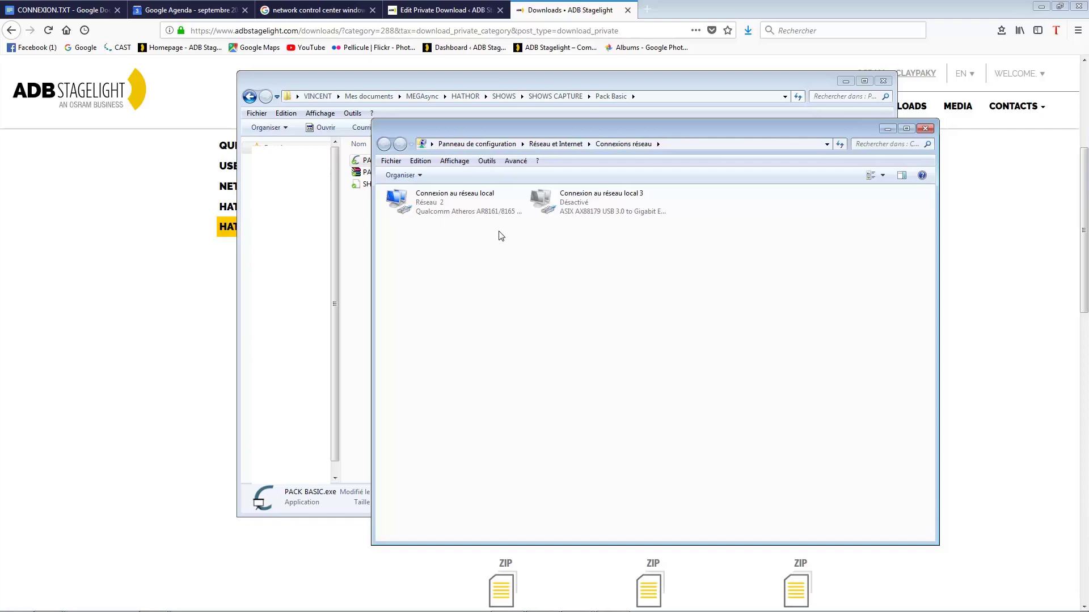
{"action": "left_click", "coordinate": [596, 206]}
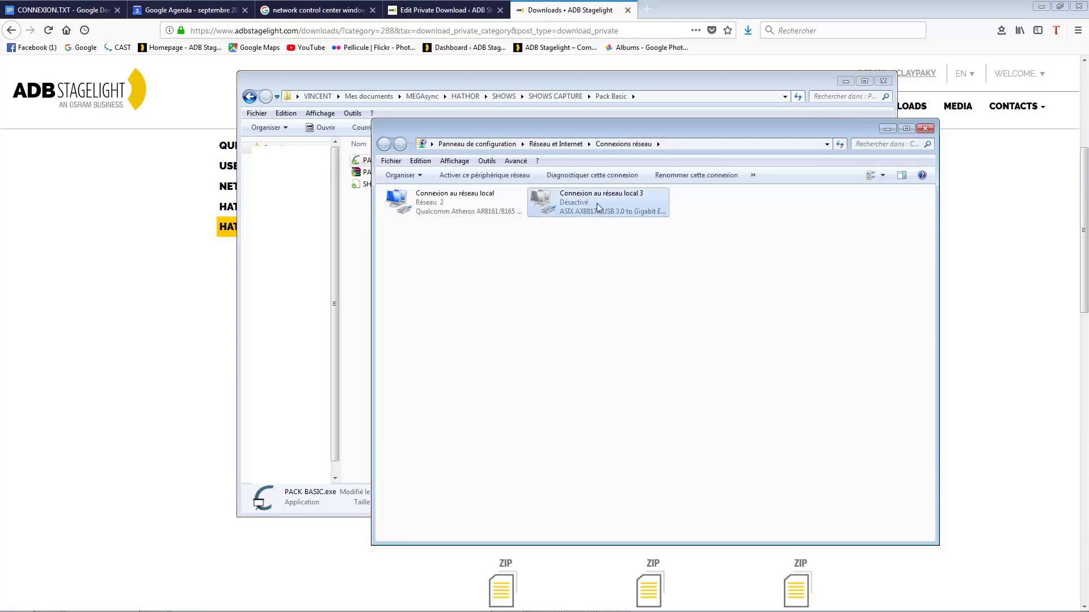
{"action": "right_click", "coordinate": [611, 201]}
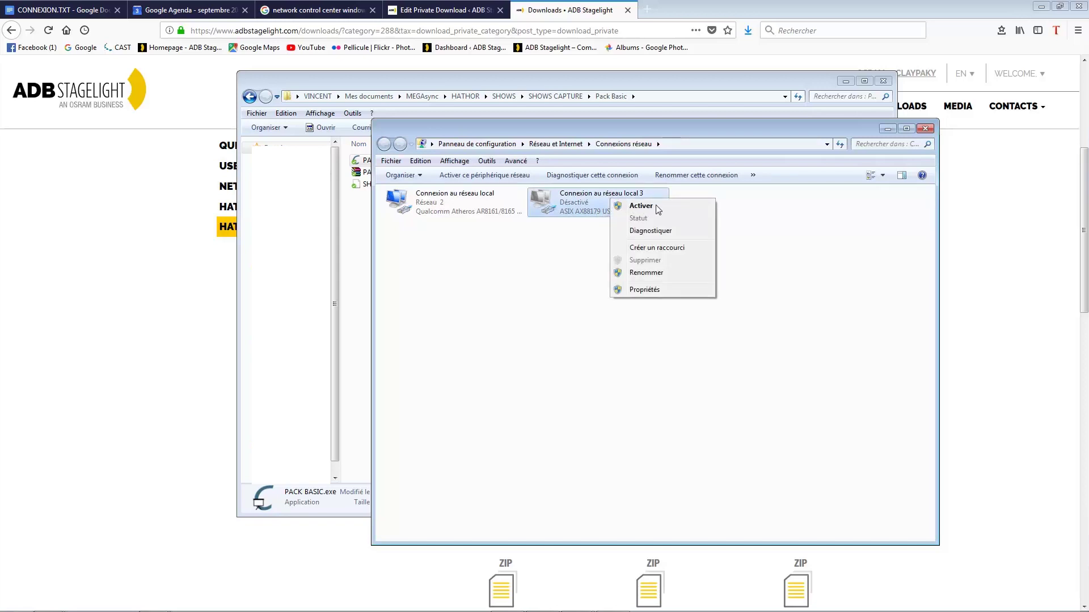
{"action": "left_click", "coordinate": [594, 234]}
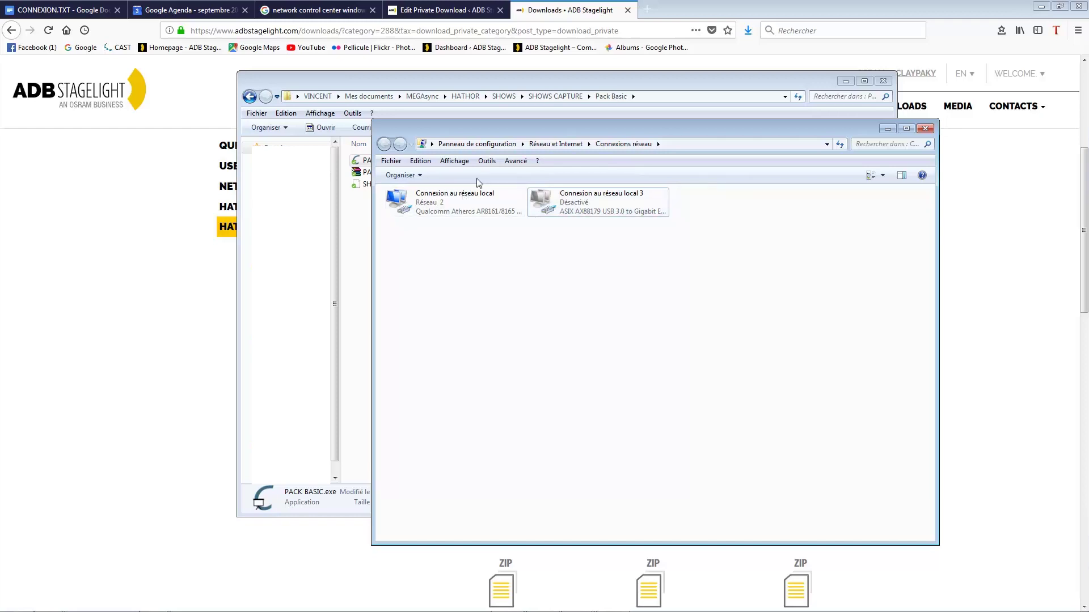
Step: Look up the IPv4 address in the status details of Connexion au réseau local, and close the network windows
{"action": "right_click", "coordinate": [444, 199]}
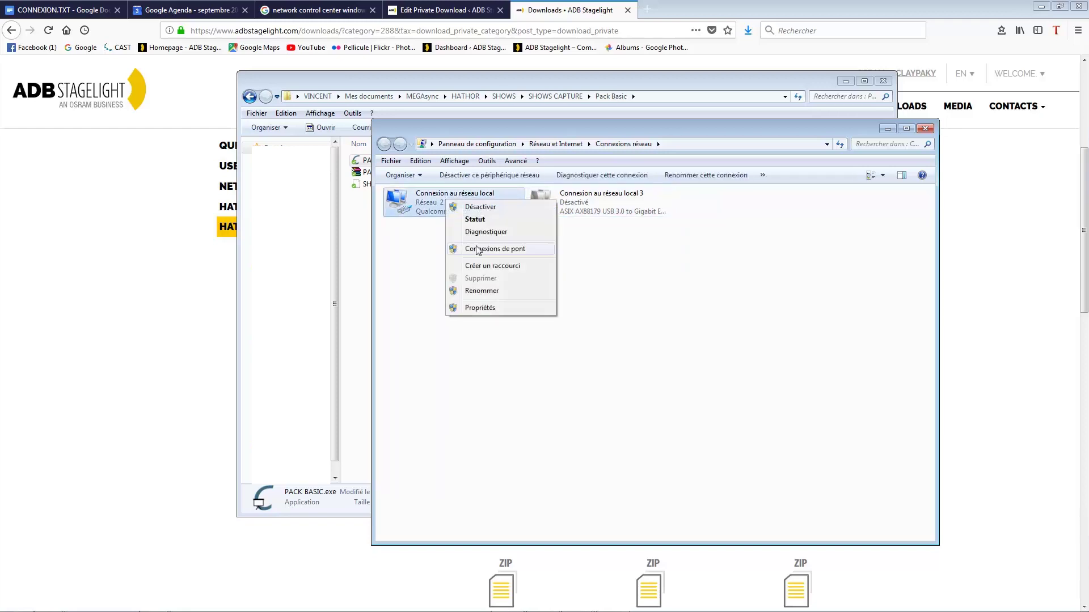
{"action": "left_click", "coordinate": [476, 220]}
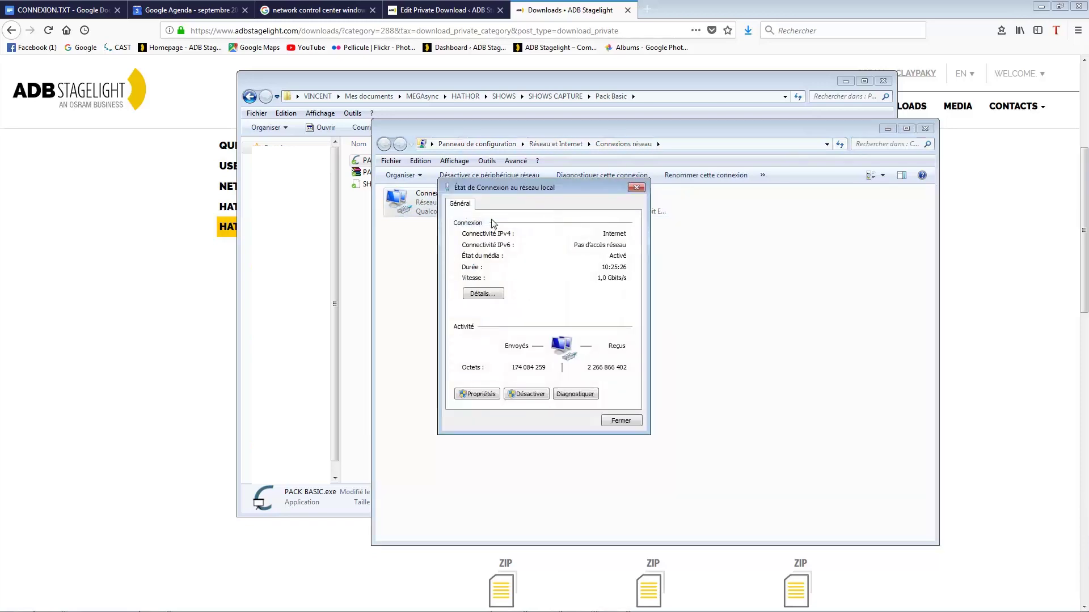
{"action": "left_click", "coordinate": [484, 293]}
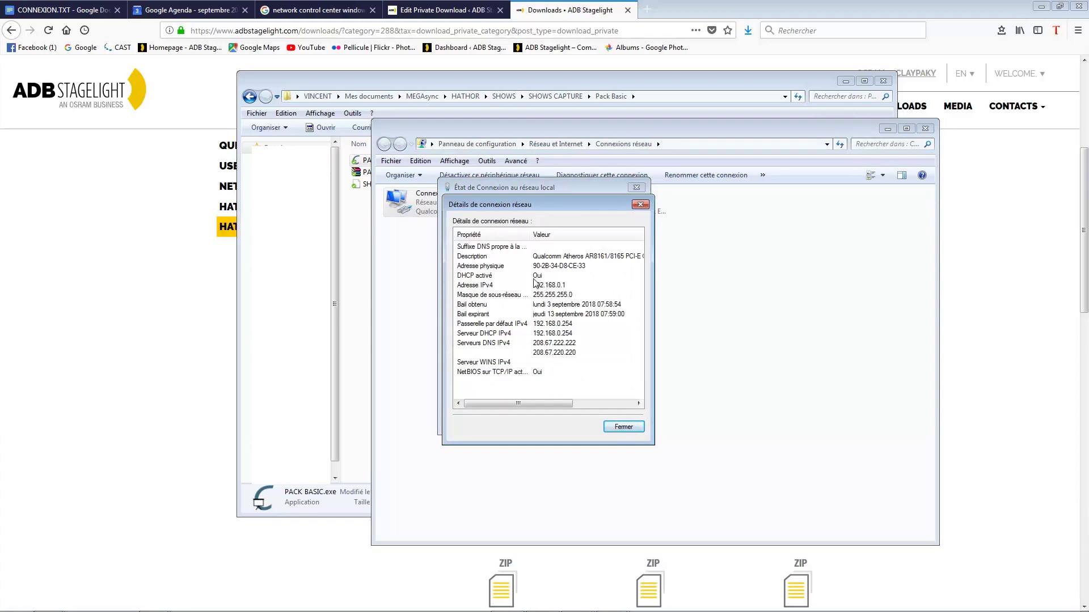
{"action": "left_click", "coordinate": [571, 287]}
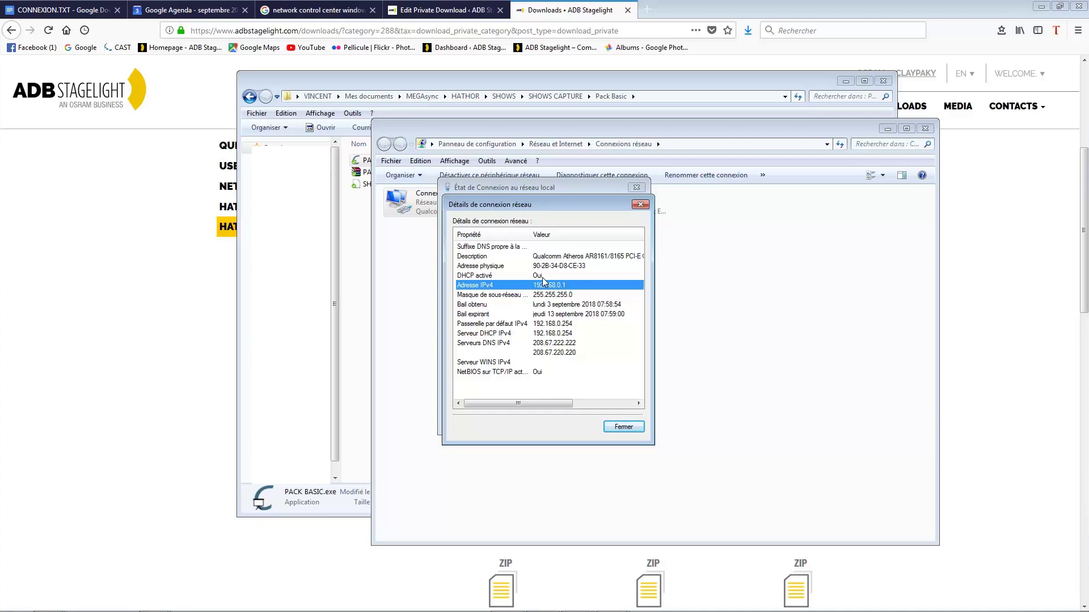
{"action": "left_click", "coordinate": [623, 427]}
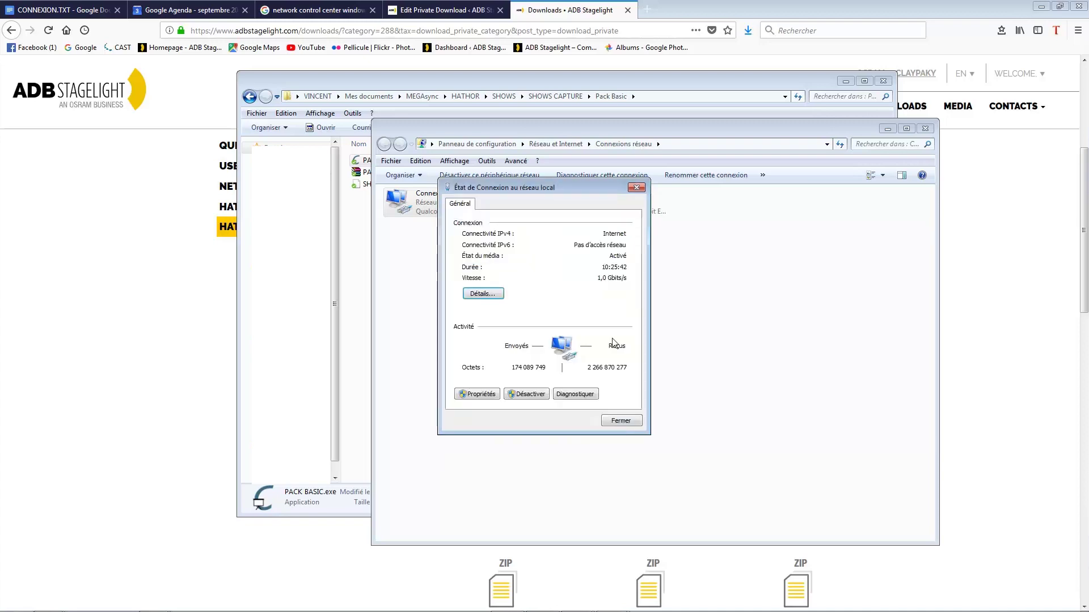
{"action": "left_click", "coordinate": [610, 423]}
{"action": "left_click_drag", "start_coordinate": [619, 131], "coordinate": [645, 141]}
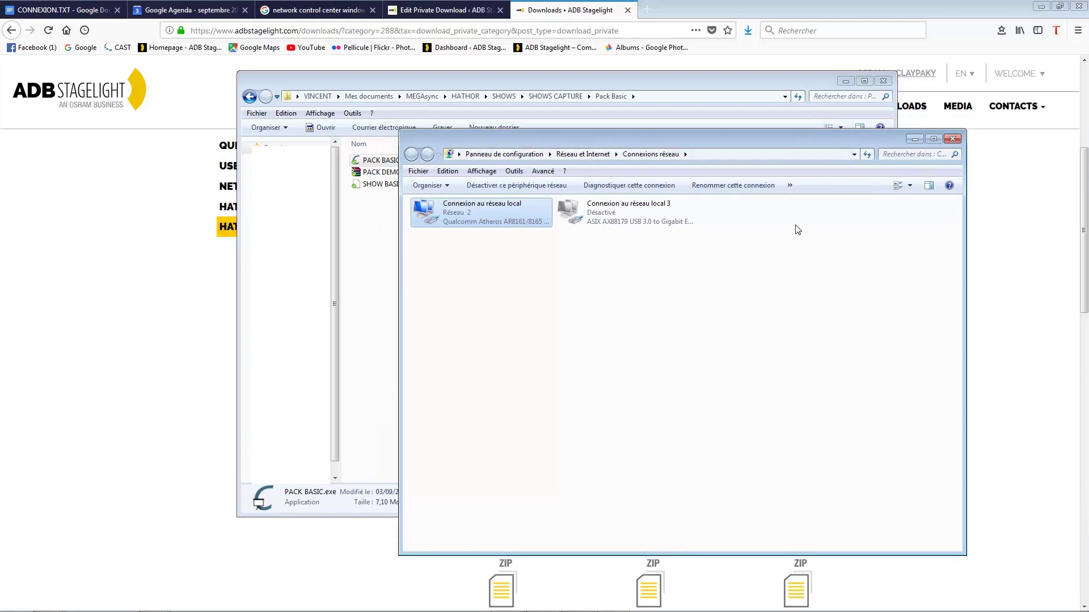
{"action": "left_click", "coordinate": [952, 141]}
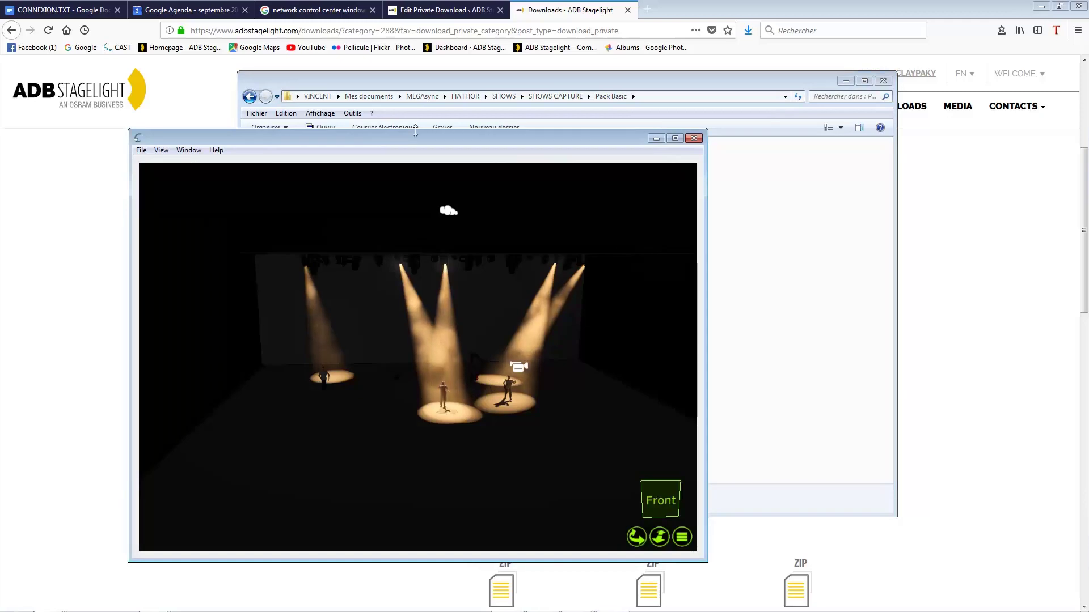
Step: Move the Capture stage visualiser window clear of the file names in the Pack Basic folder
{"action": "left_click_drag", "start_coordinate": [411, 138], "coordinate": [338, 88]}
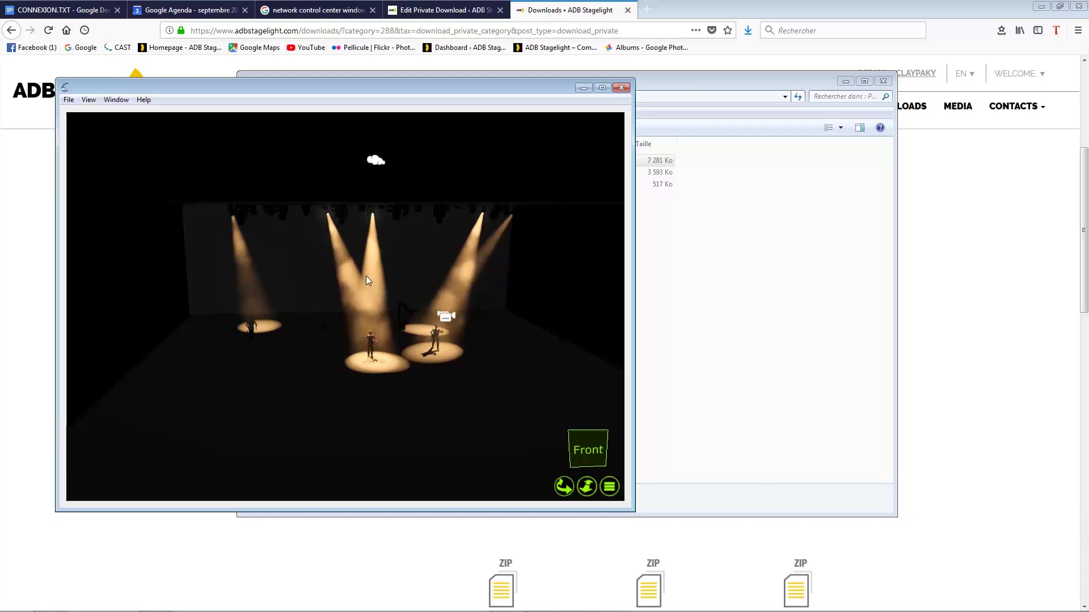
{"action": "left_click_drag", "start_coordinate": [359, 87], "coordinate": [788, 101]}
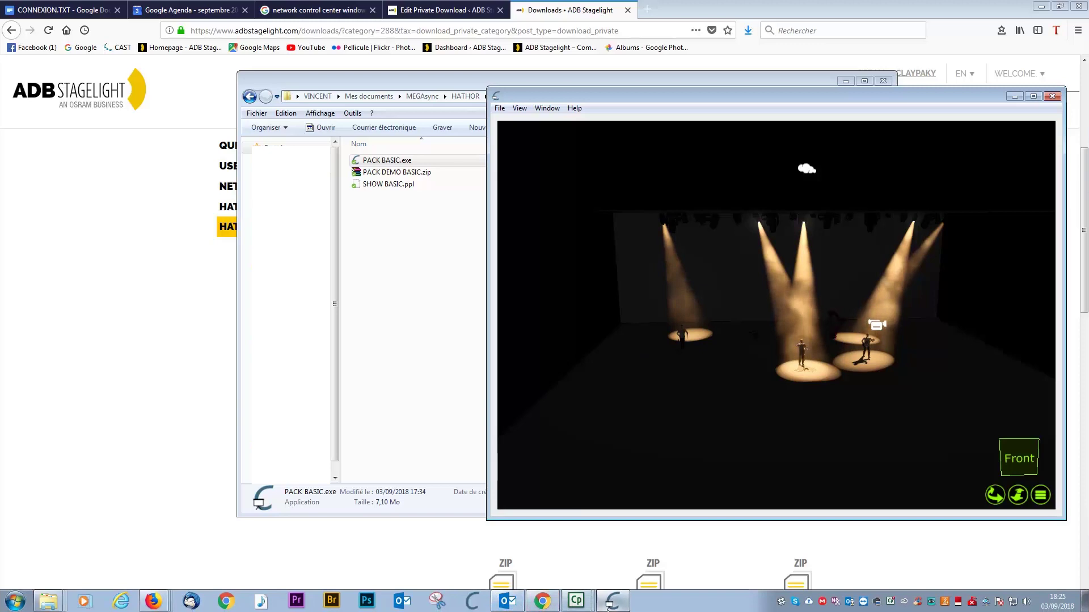
{"action": "mouse_move", "coordinate": [613, 610]}
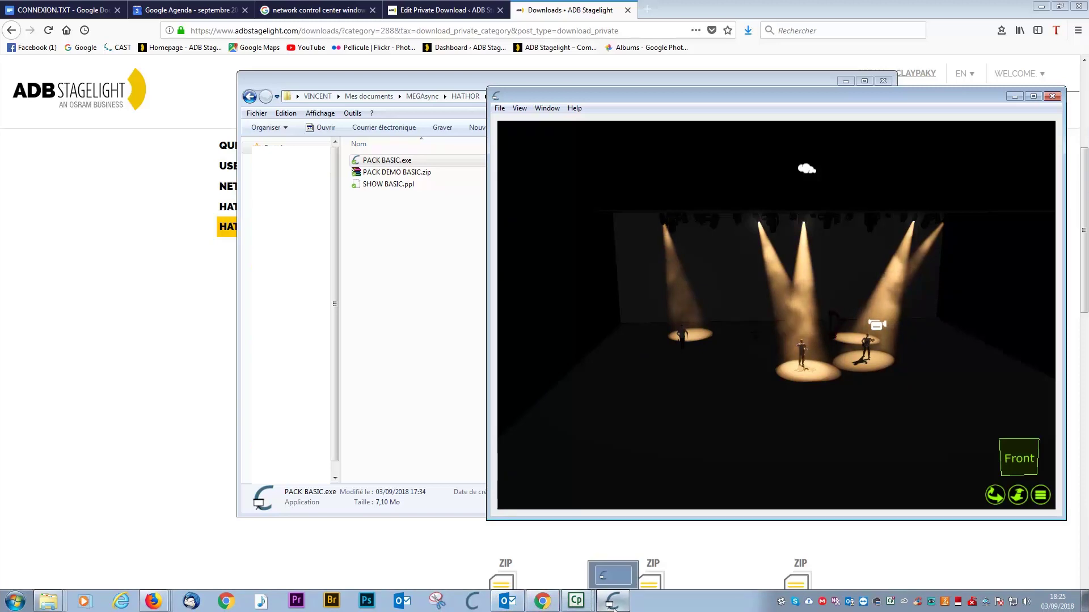
Step: Minimize the web browser and launch Hathor from the desktop with the OFFLINE (Client / Offline) license
{"action": "left_click", "coordinate": [1039, 7]}
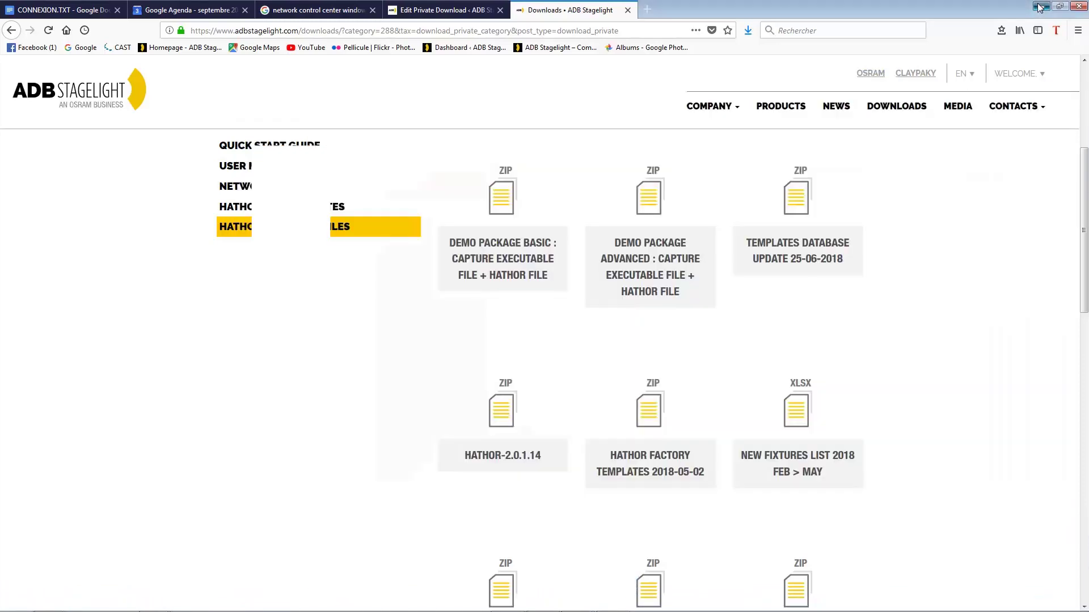
{"action": "left_click", "coordinate": [1041, 6]}
{"action": "left_click", "coordinate": [79, 302]}
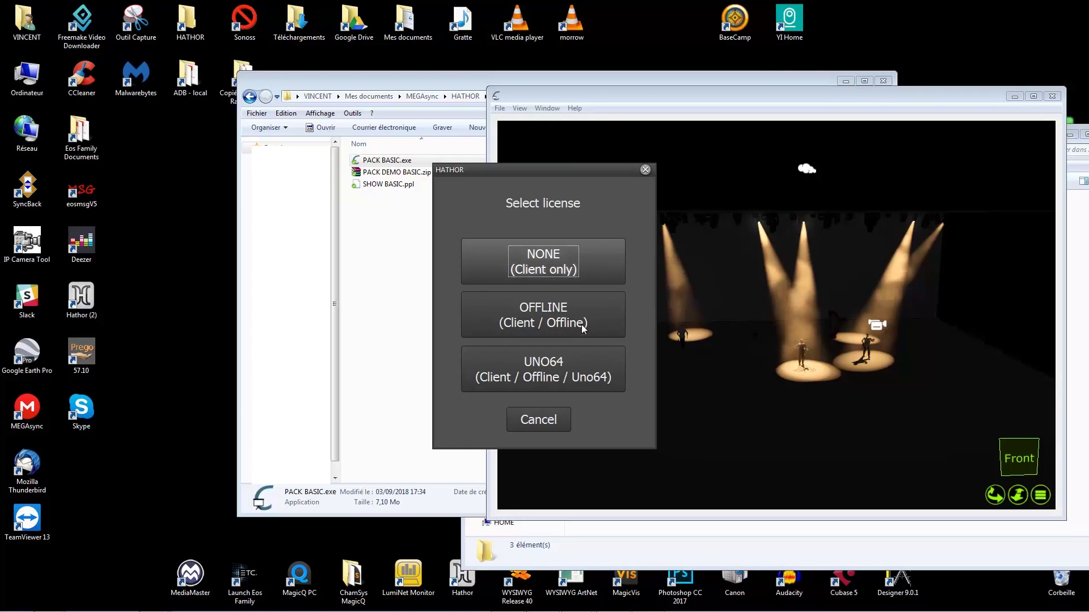
{"action": "left_click", "coordinate": [552, 312]}
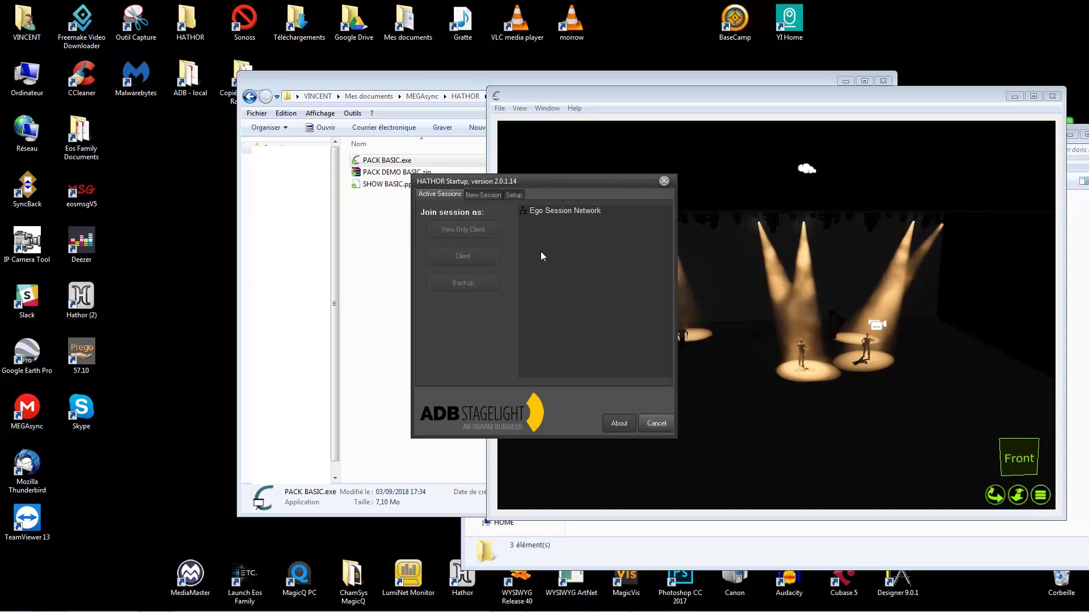
Step: Check the visualizer CITP IP address for a new Hathor session and start it as Offline with Network
{"action": "left_click", "coordinate": [484, 197]}
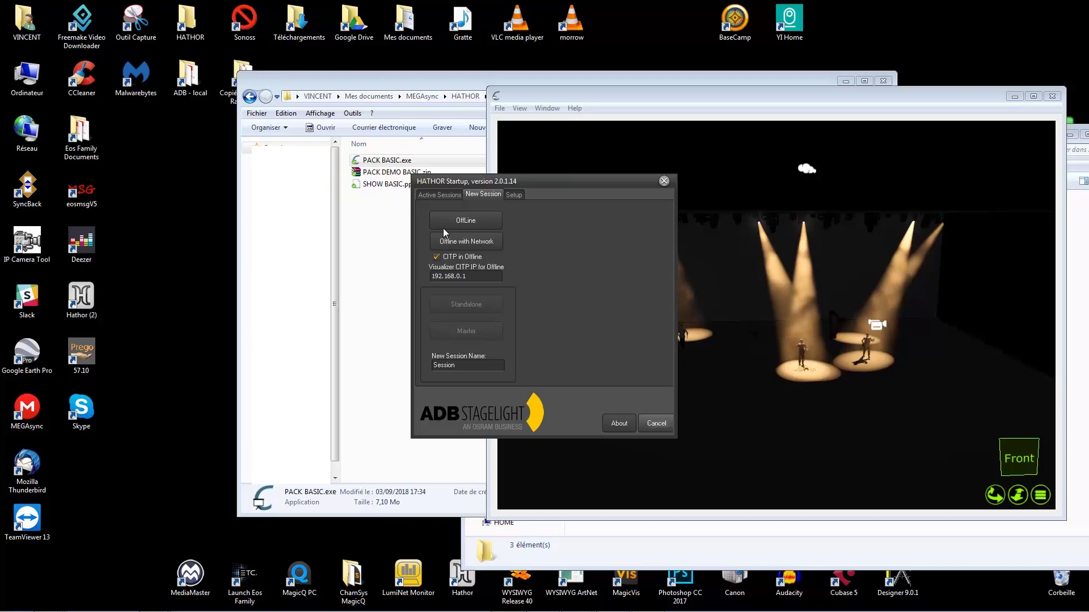
{"action": "left_click_drag", "start_coordinate": [480, 276], "coordinate": [433, 275]}
{"action": "left_click", "coordinate": [481, 278]}
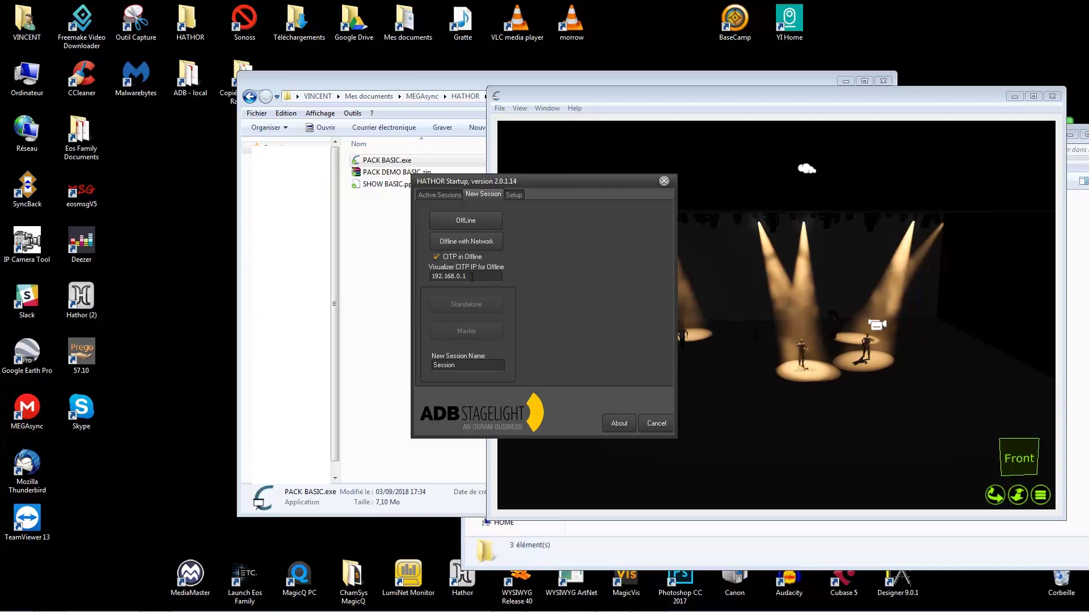
{"action": "left_click_drag", "start_coordinate": [482, 278], "coordinate": [431, 277]}
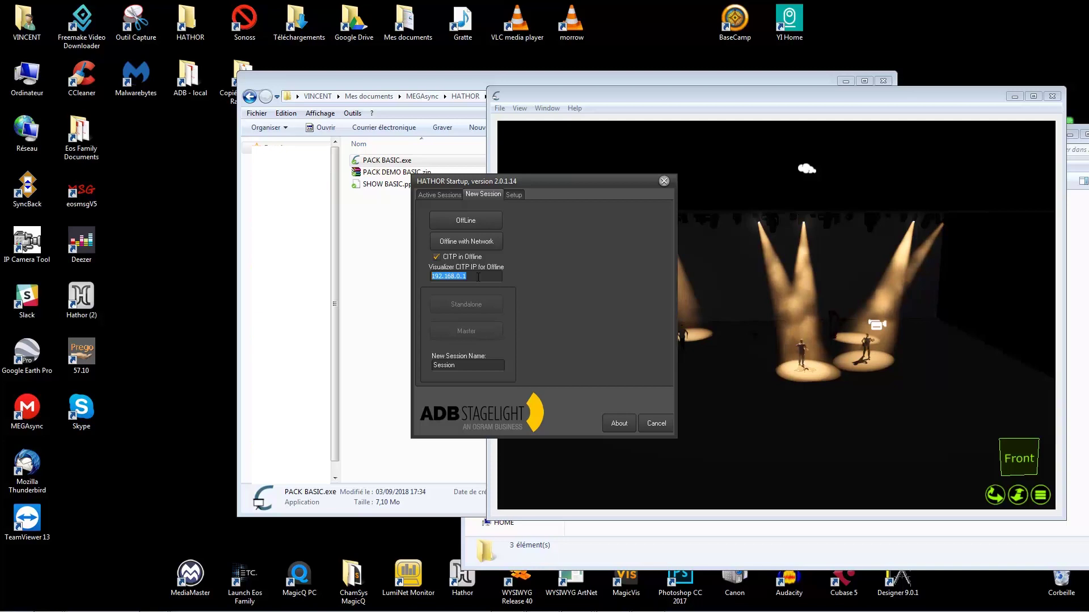
{"action": "left_click", "coordinate": [485, 278]}
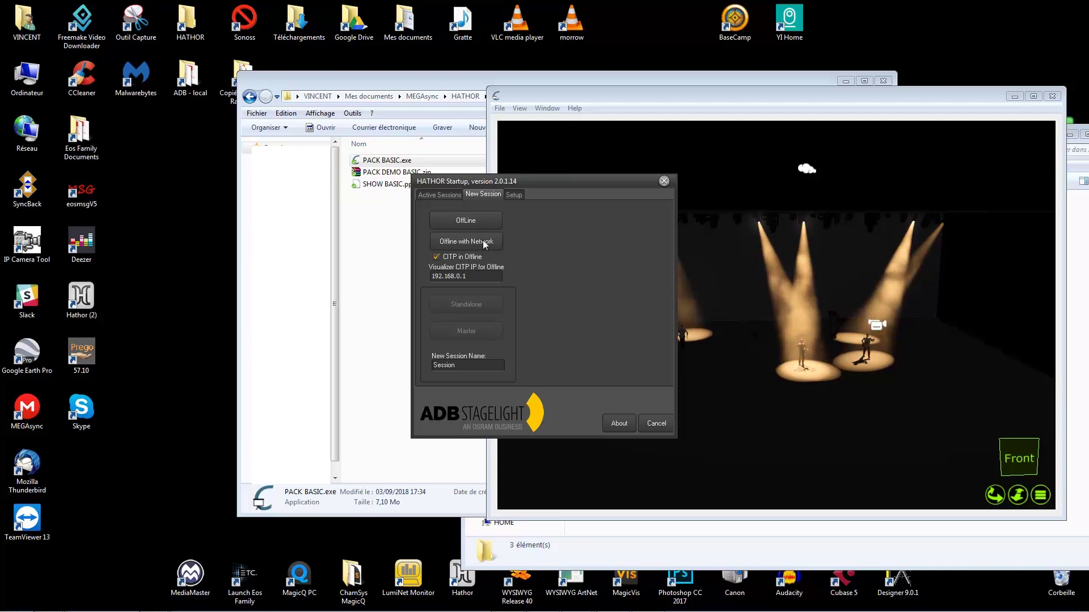
{"action": "left_click", "coordinate": [485, 242]}
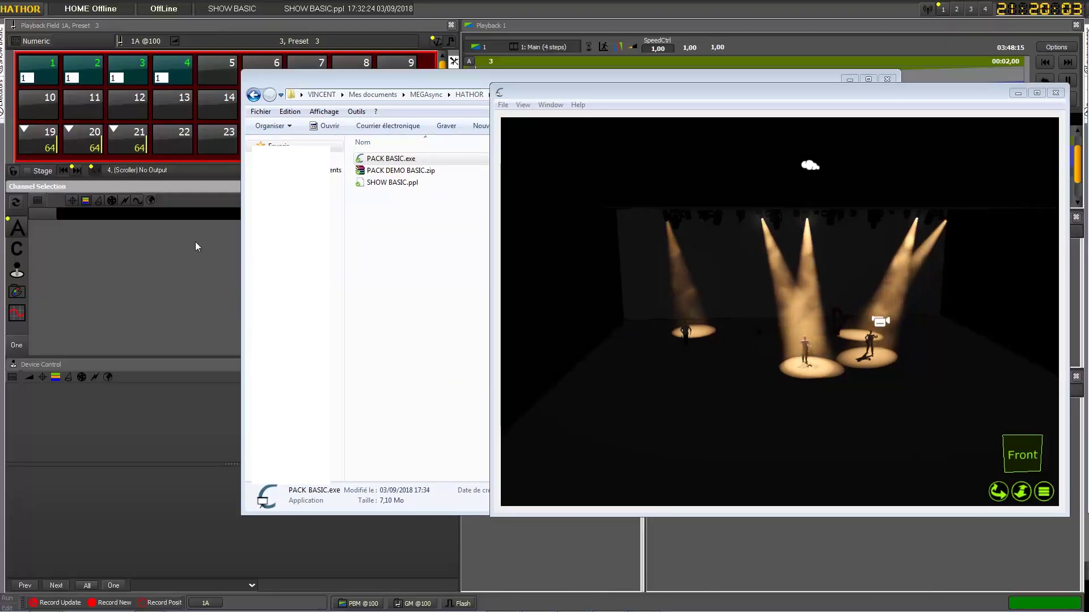
{"action": "left_click", "coordinate": [848, 83]}
{"action": "left_click_drag", "start_coordinate": [822, 94], "coordinate": [845, 145]}
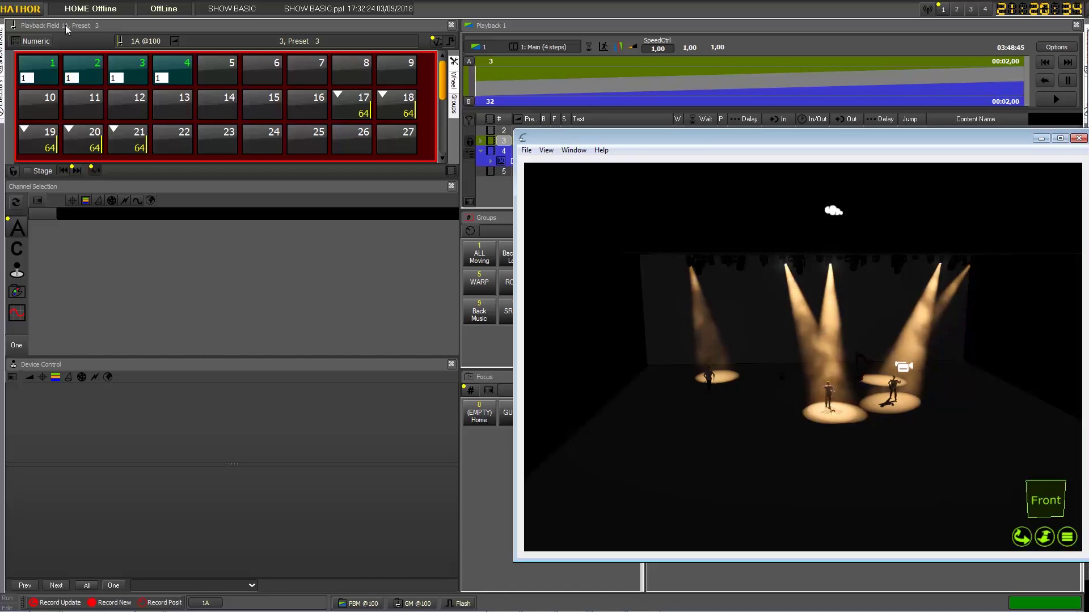
Step: Import the SHOW BASIC.ppl play file from the Pack Basic folder into the Hathor session
{"action": "left_click", "coordinate": [30, 11]}
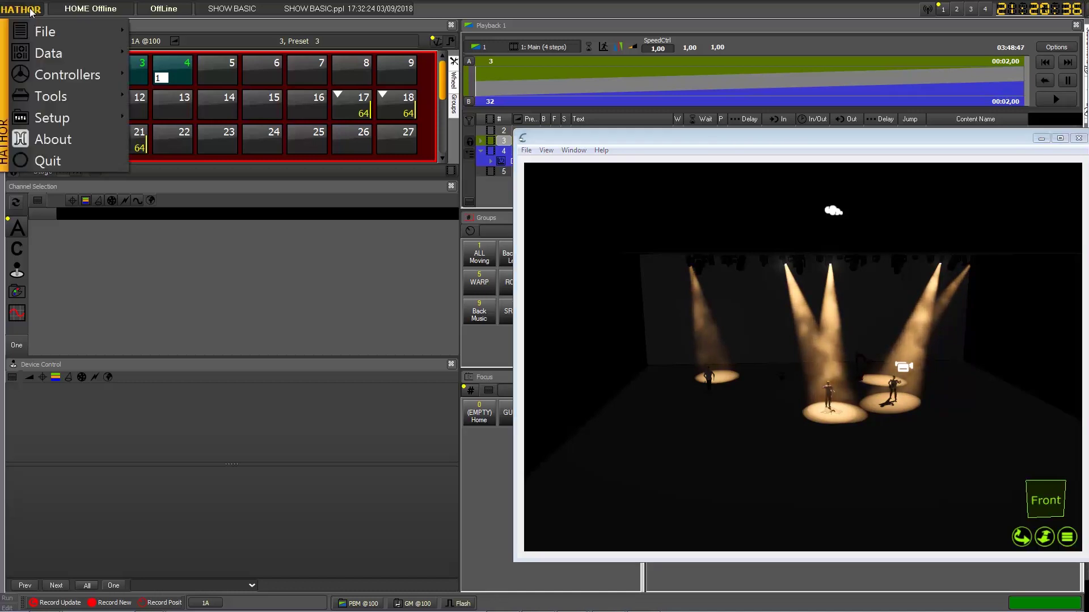
{"action": "mouse_move", "coordinate": [42, 33]}
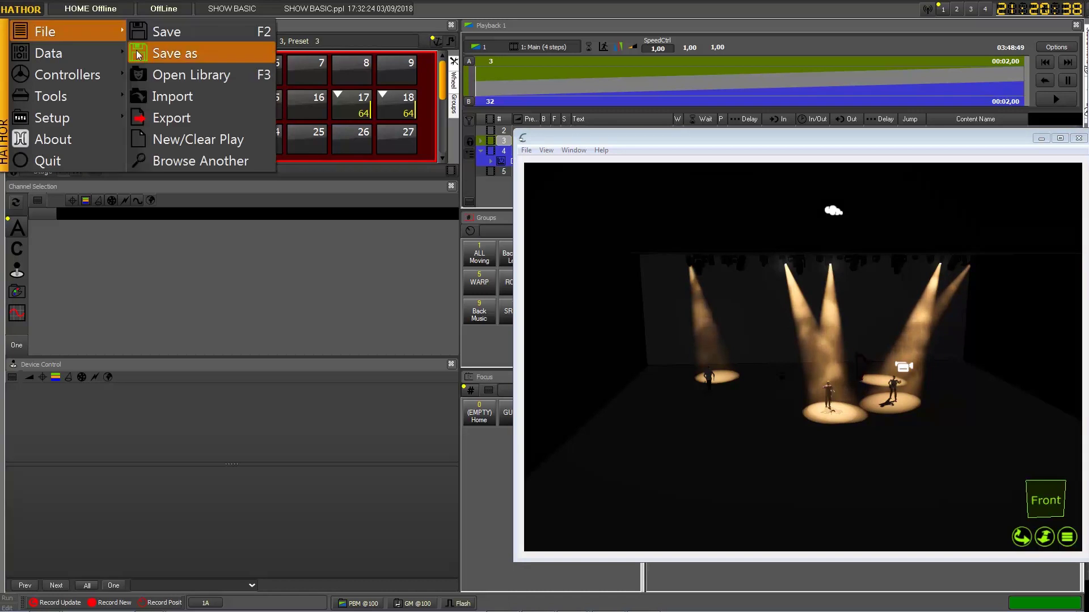
{"action": "left_click", "coordinate": [168, 102]}
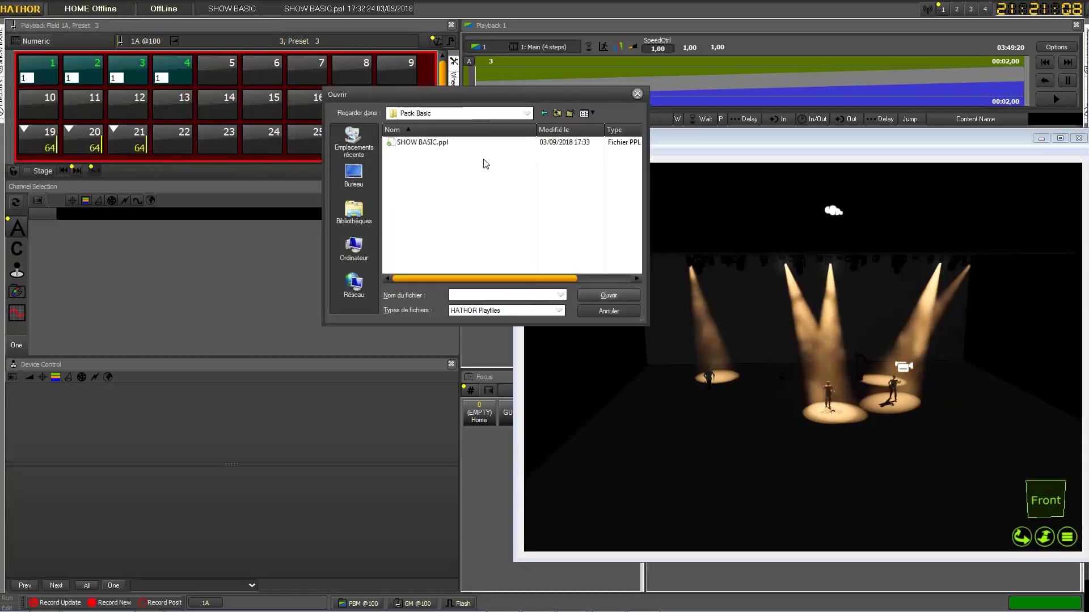
{"action": "left_click", "coordinate": [443, 145]}
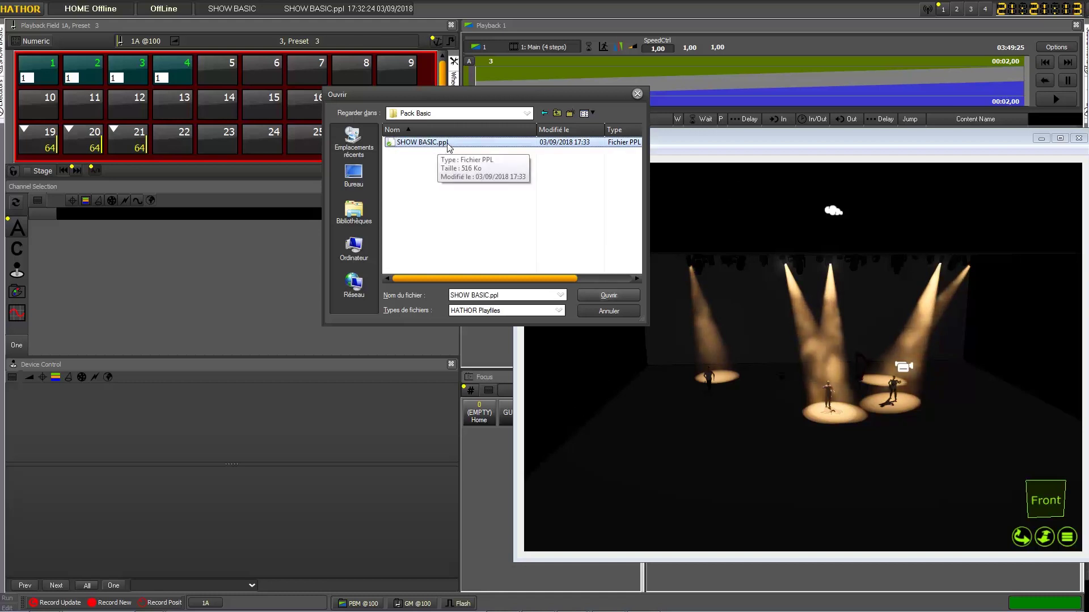
{"action": "left_click", "coordinate": [596, 298]}
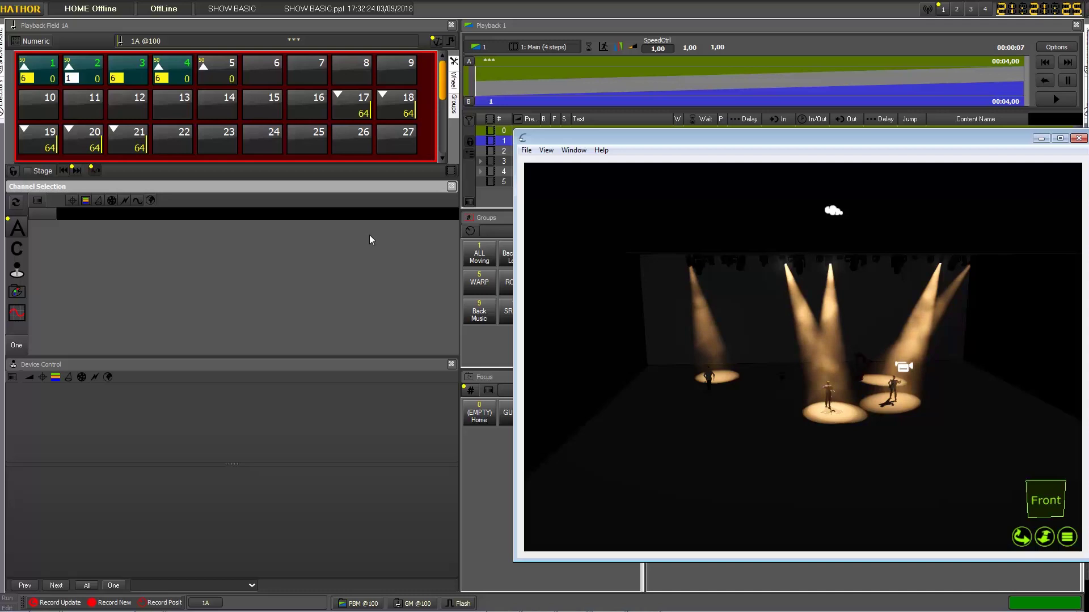
Step: Open the HOME Offline network settings, expand CITP Connections and check the visualizer connection's kind, address and status
{"action": "left_click", "coordinate": [142, 23]}
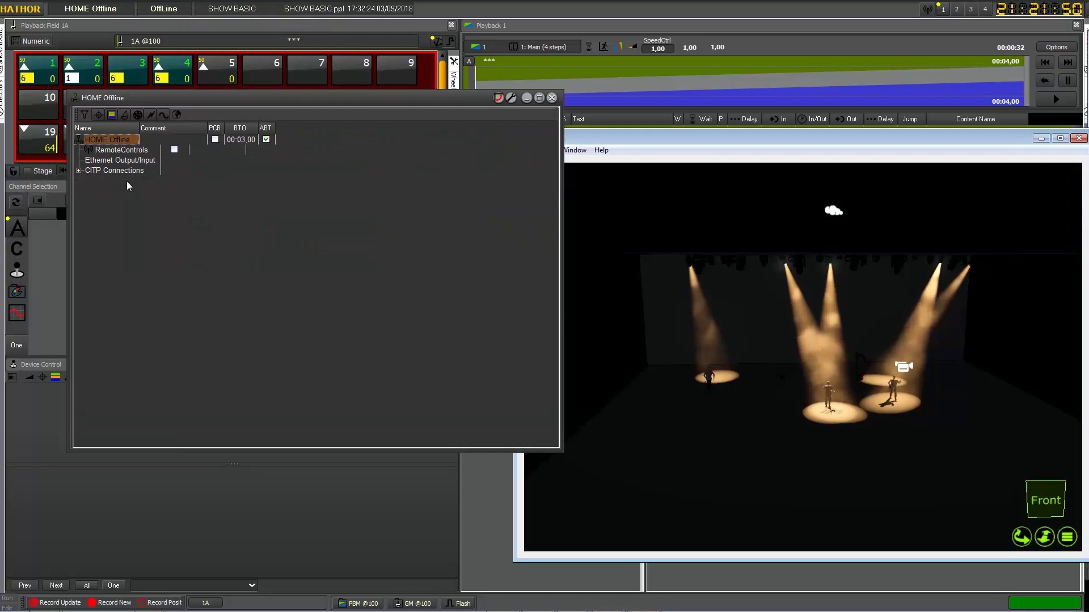
{"action": "left_click", "coordinate": [78, 170]}
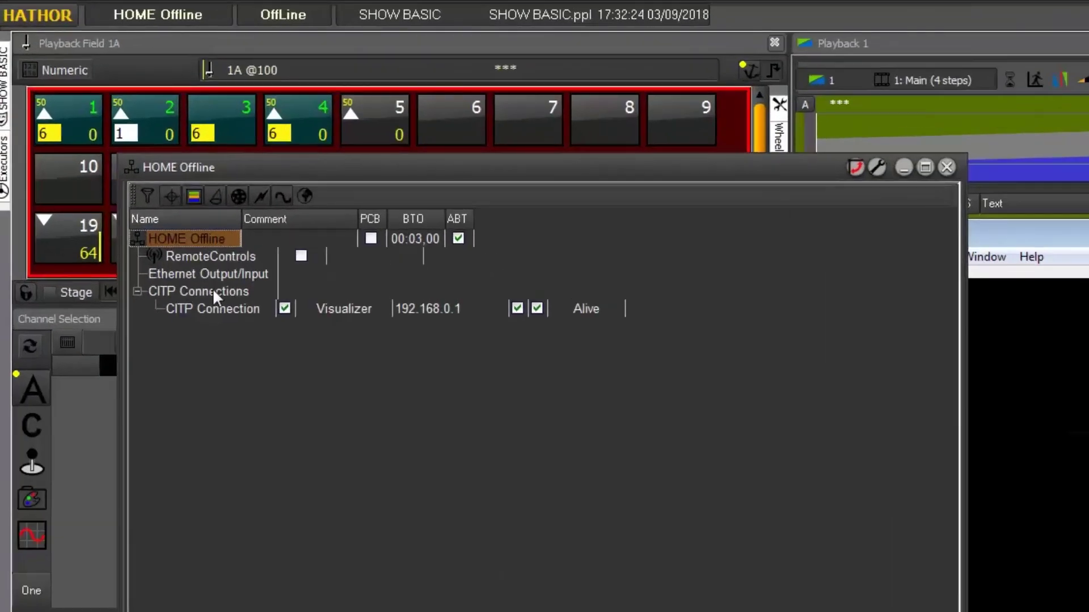
{"action": "left_click", "coordinate": [345, 310]}
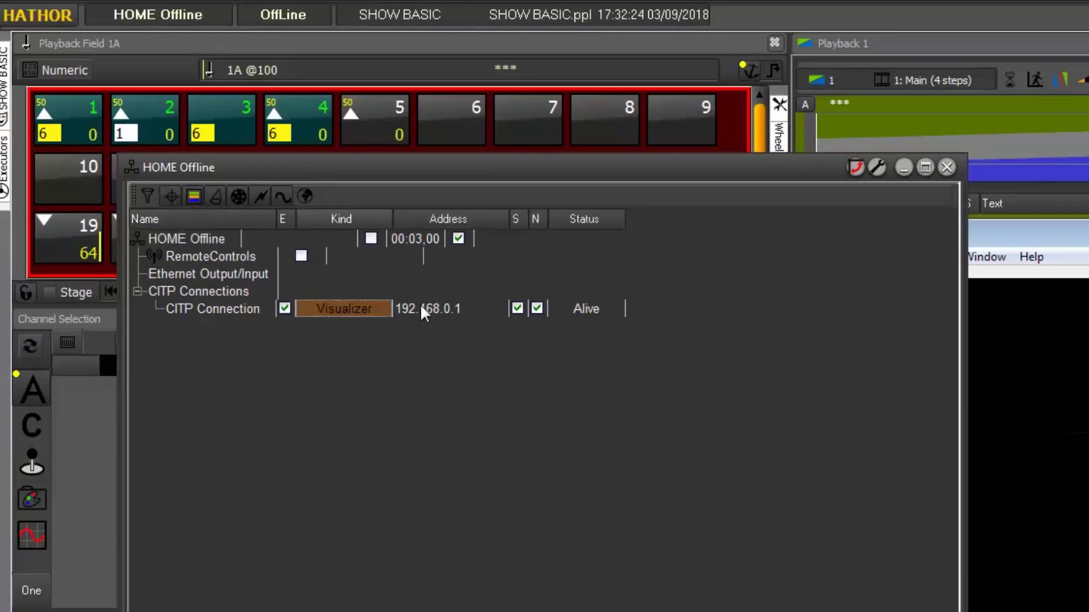
{"action": "left_click", "coordinate": [448, 310]}
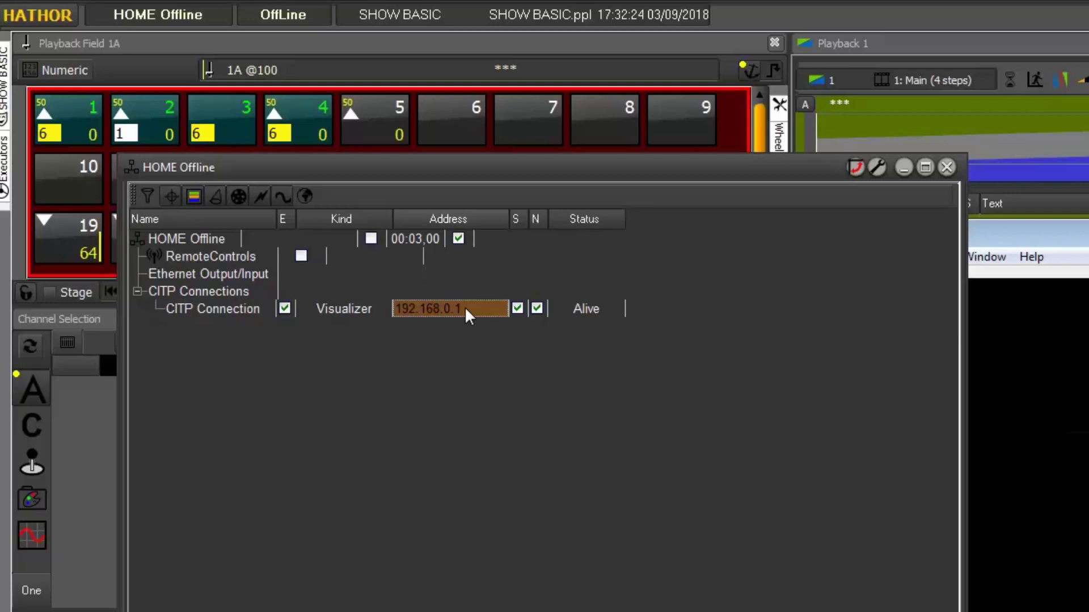
{"action": "left_click", "coordinate": [588, 310]}
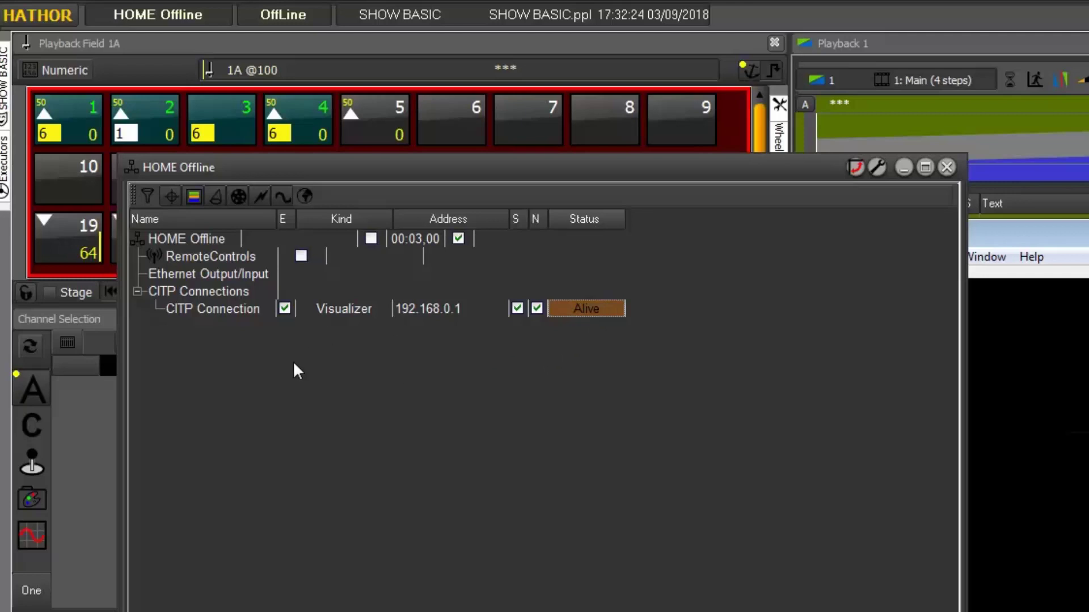
Step: Disable and re-enable the visualizer's CITP connection, check its status and close the HOME Offline window
{"action": "left_click", "coordinate": [284, 311]}
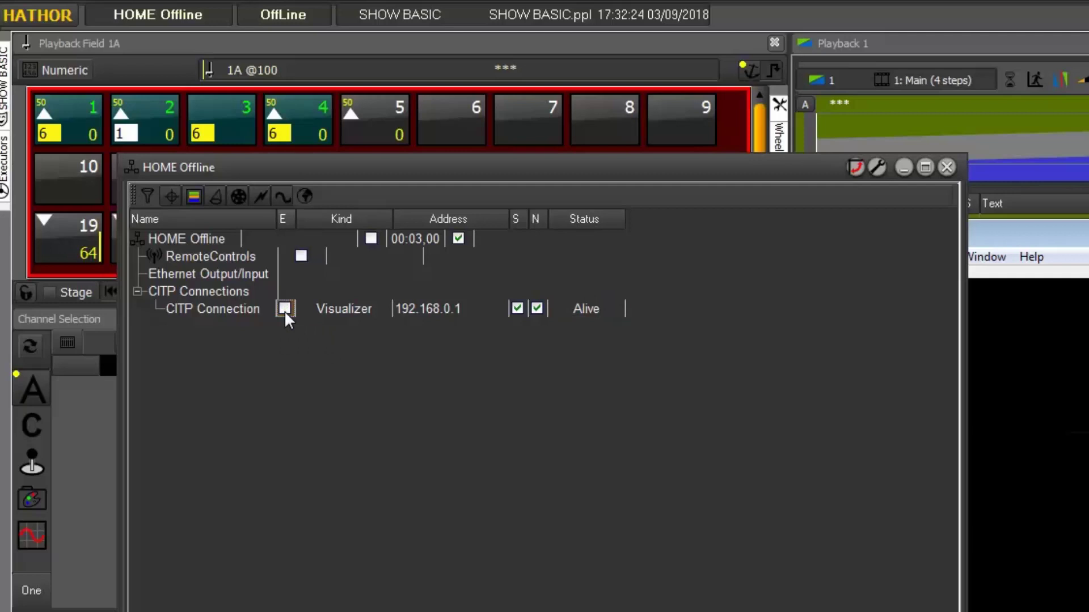
{"action": "left_click", "coordinate": [284, 310]}
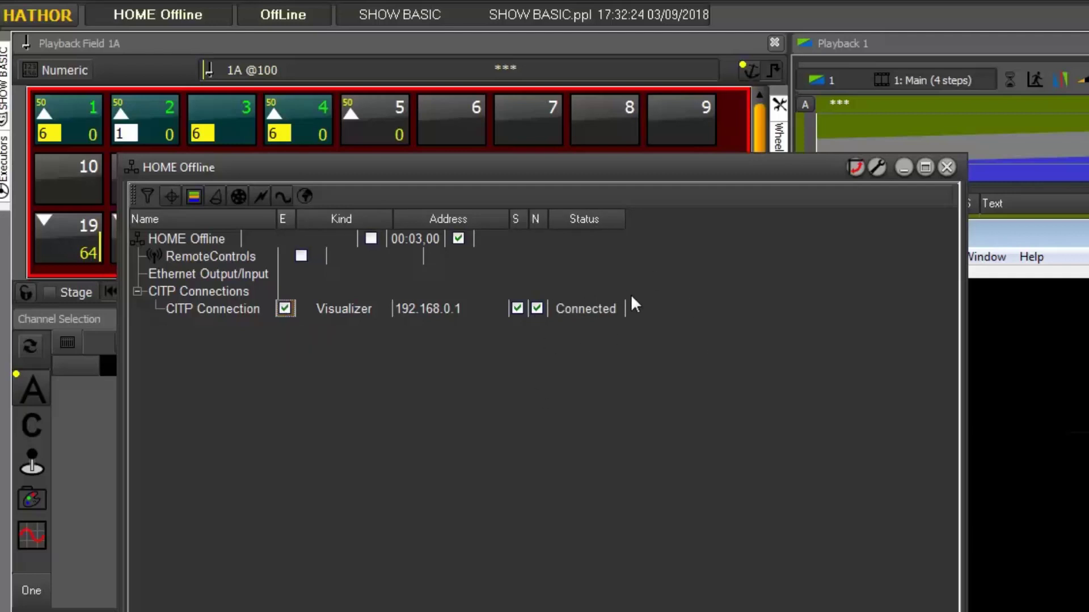
{"action": "left_click", "coordinate": [583, 309]}
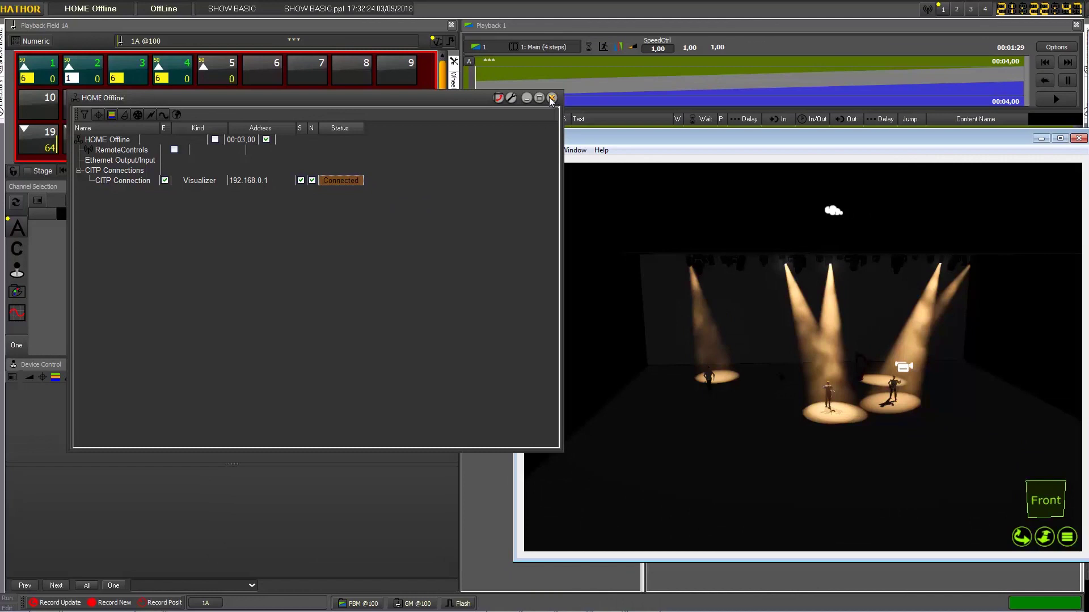
{"action": "left_click", "coordinate": [946, 168]}
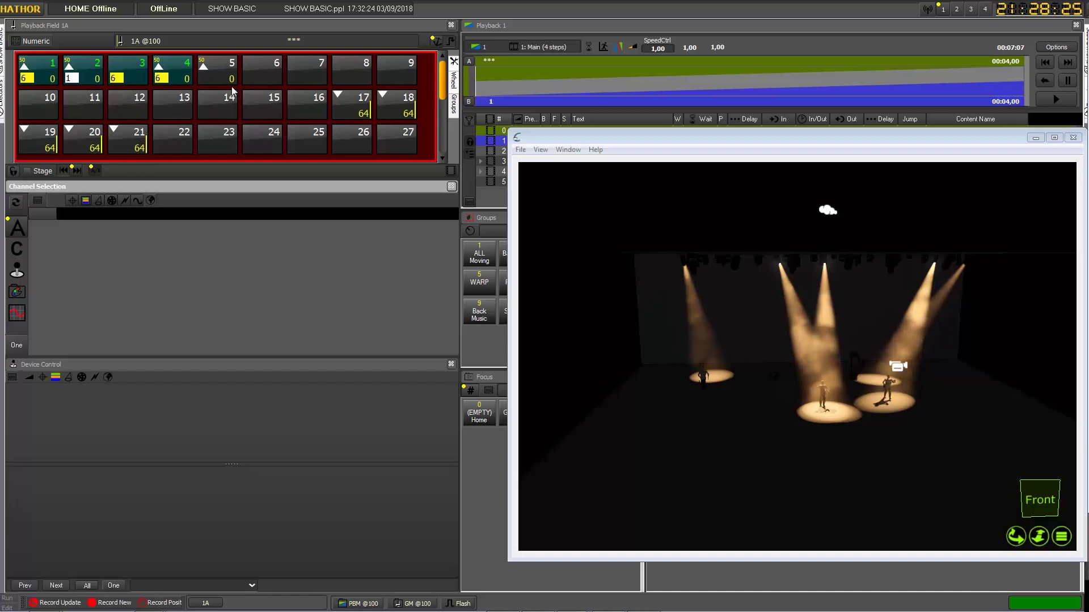
Step: Select channel 1 in the playback field and raise its level to 91
{"action": "left_click", "coordinate": [68, 77]}
{"action": "left_click", "coordinate": [68, 77]}
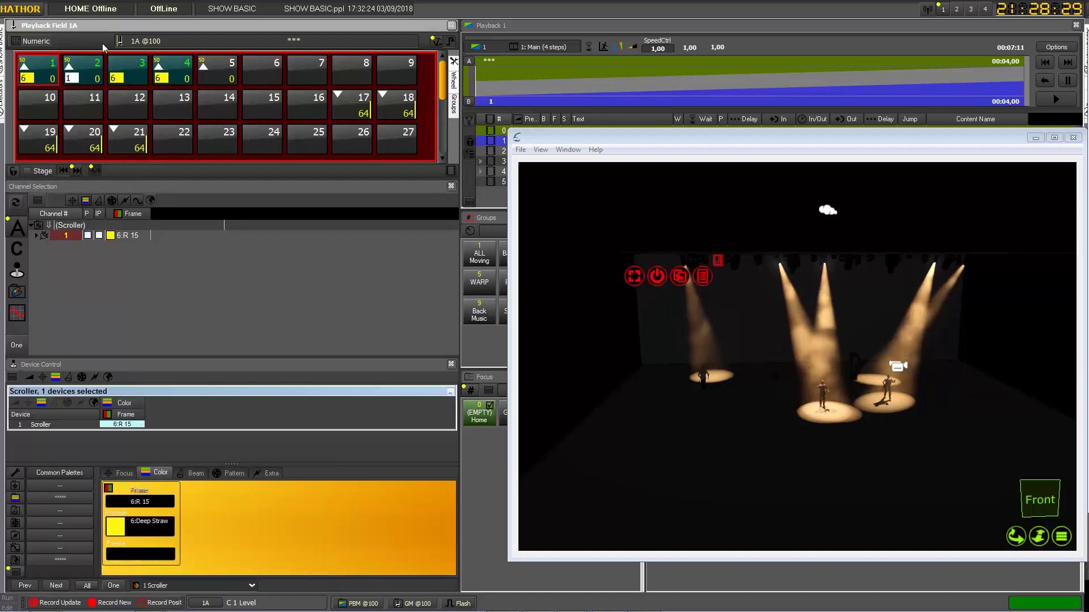
{"action": "left_click", "coordinate": [42, 75]}
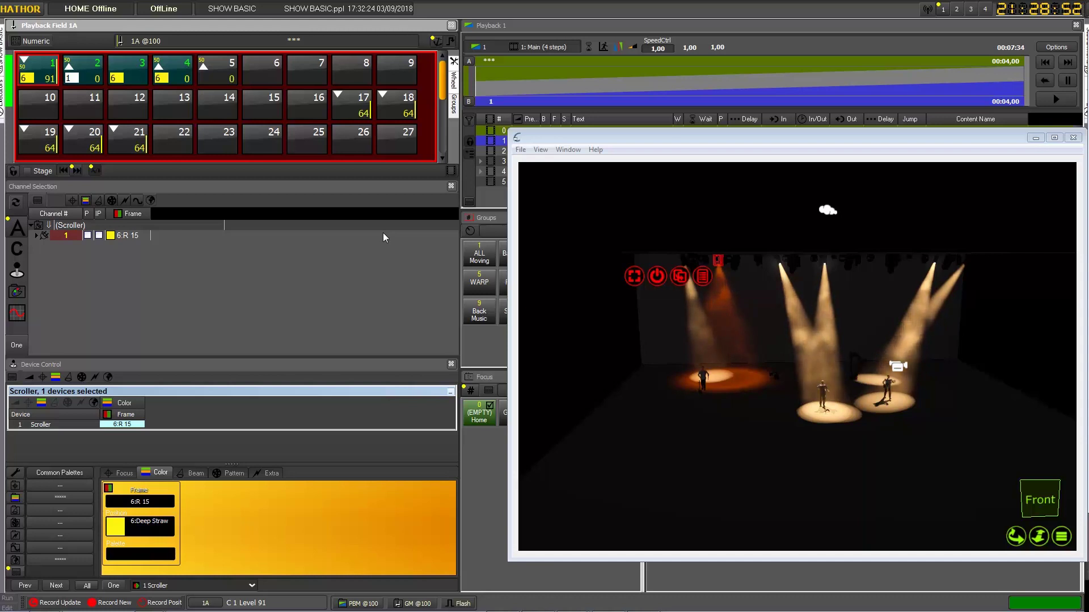
Step: Switch to the pack Advanced folder window and open capture show patch.pdf
{"action": "key", "text": "alt+Tab"}
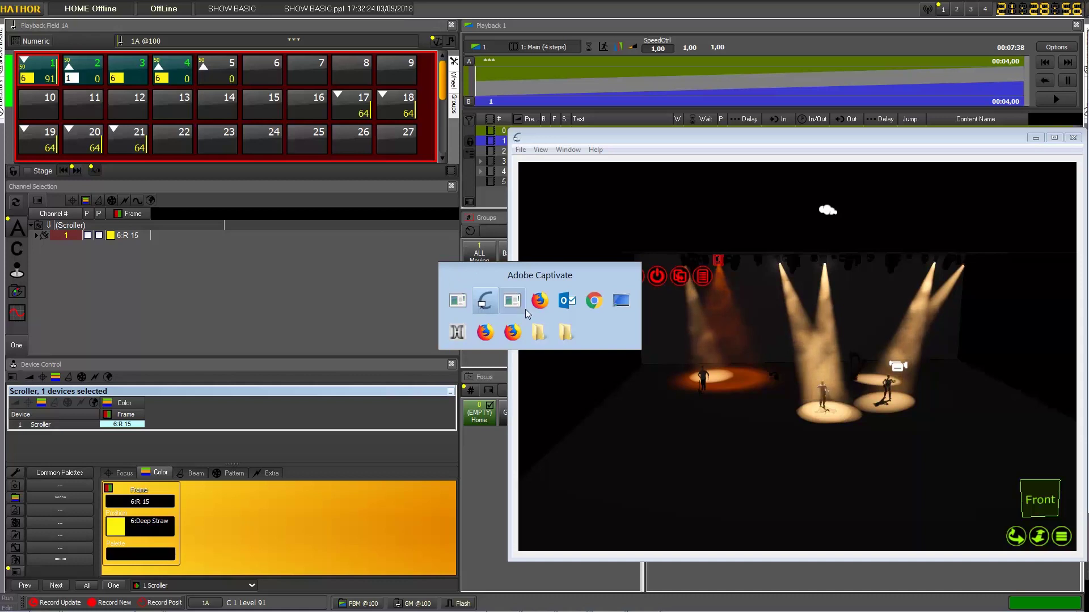
{"action": "left_click", "coordinate": [539, 335]}
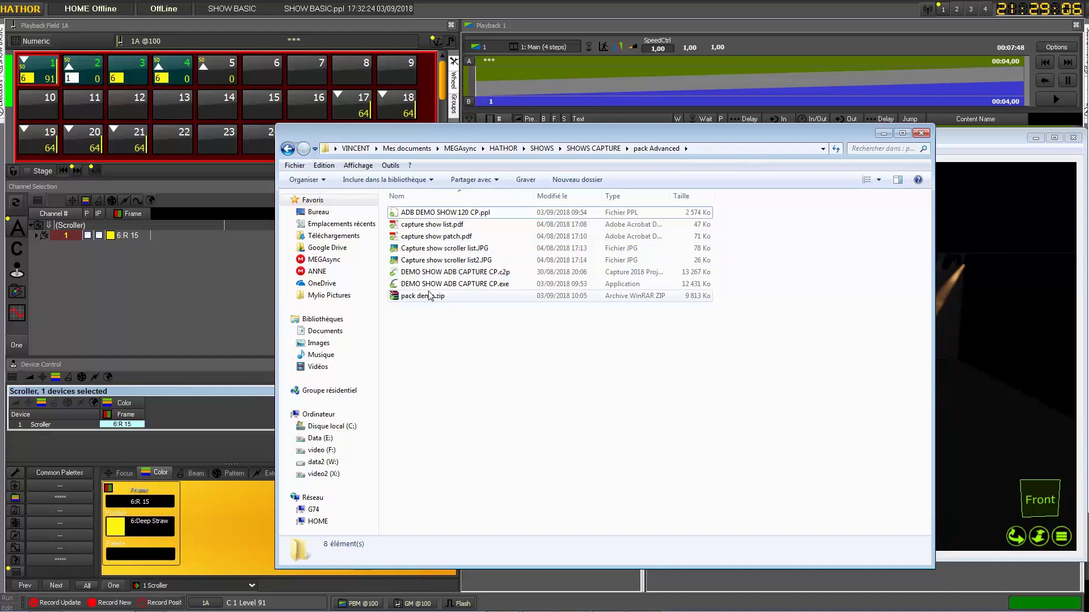
{"action": "left_click", "coordinate": [424, 227]}
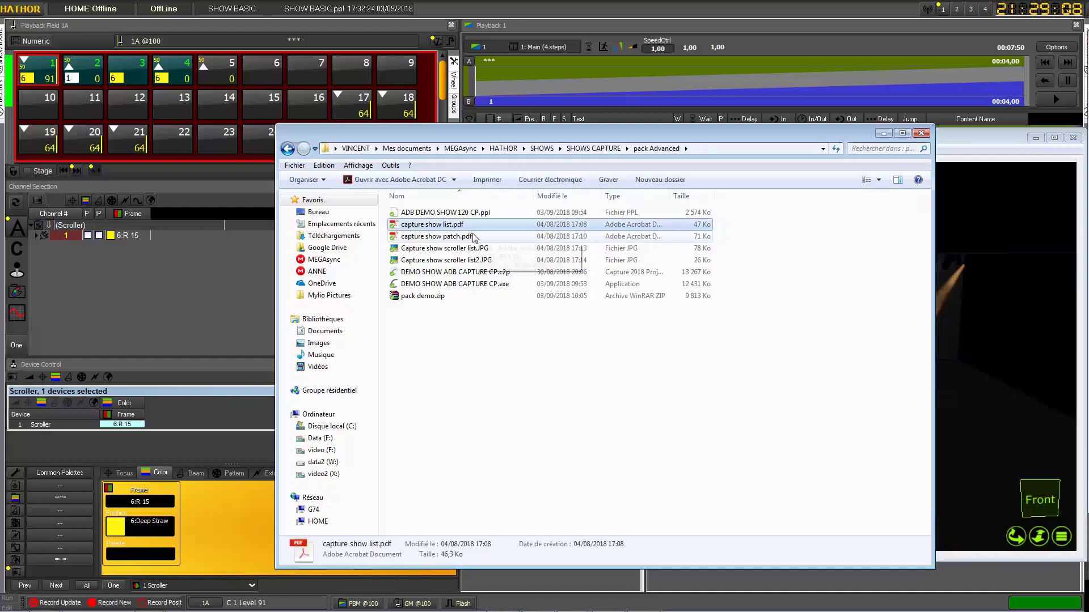
{"action": "left_click", "coordinate": [460, 238]}
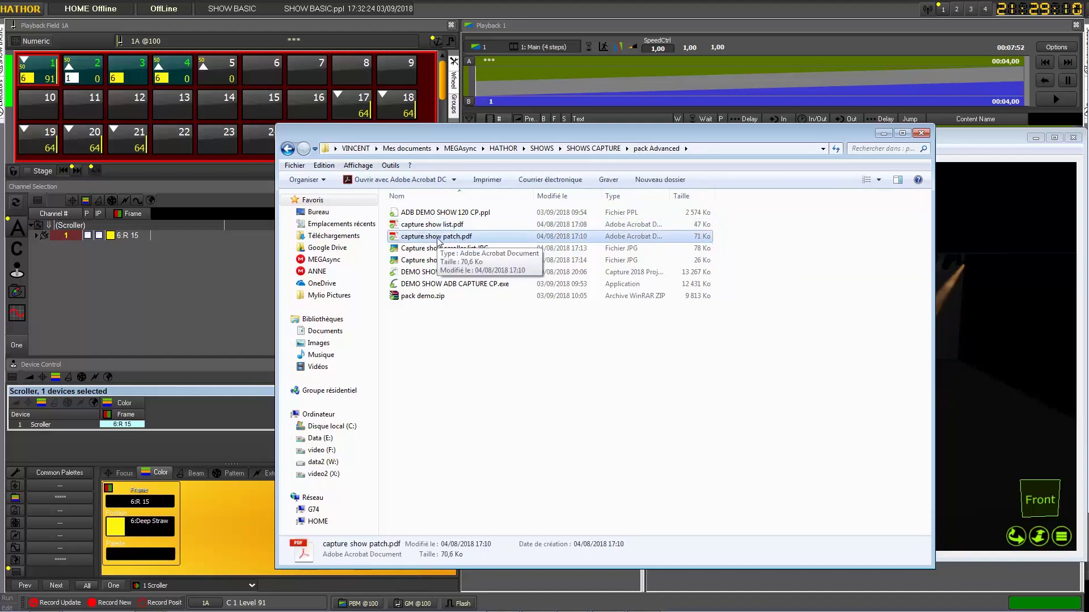
{"action": "double_click", "coordinate": [438, 238]}
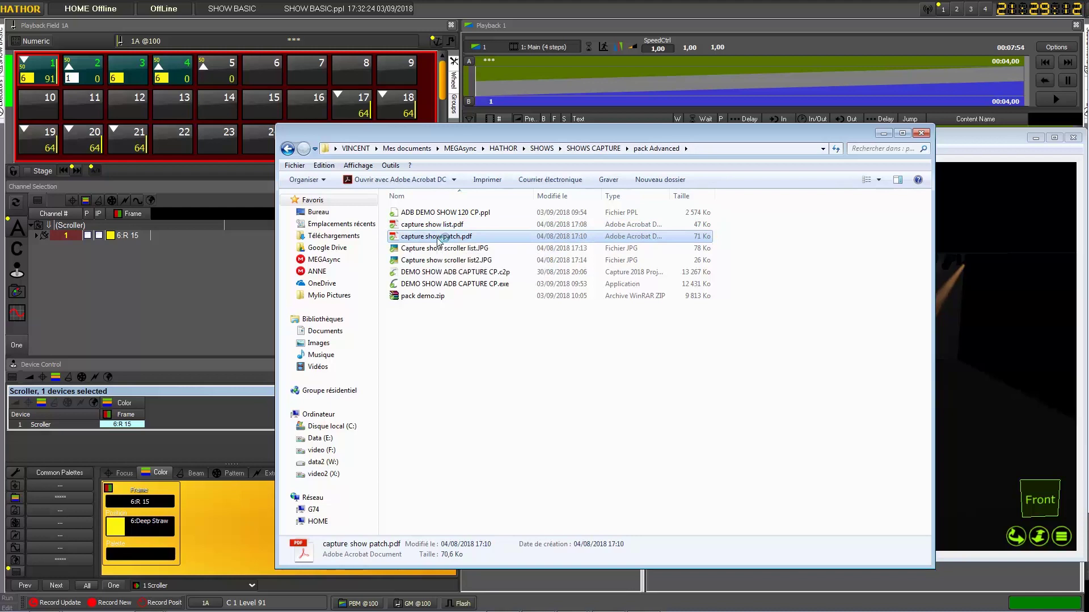
Step: Read through the Projecteurs table in the patch PDF, examining the fixtures' channels, patch addresses, positions and filters
{"action": "scroll", "coordinate": [589, 305], "scroll_direction": "down", "scroll_amount": 5}
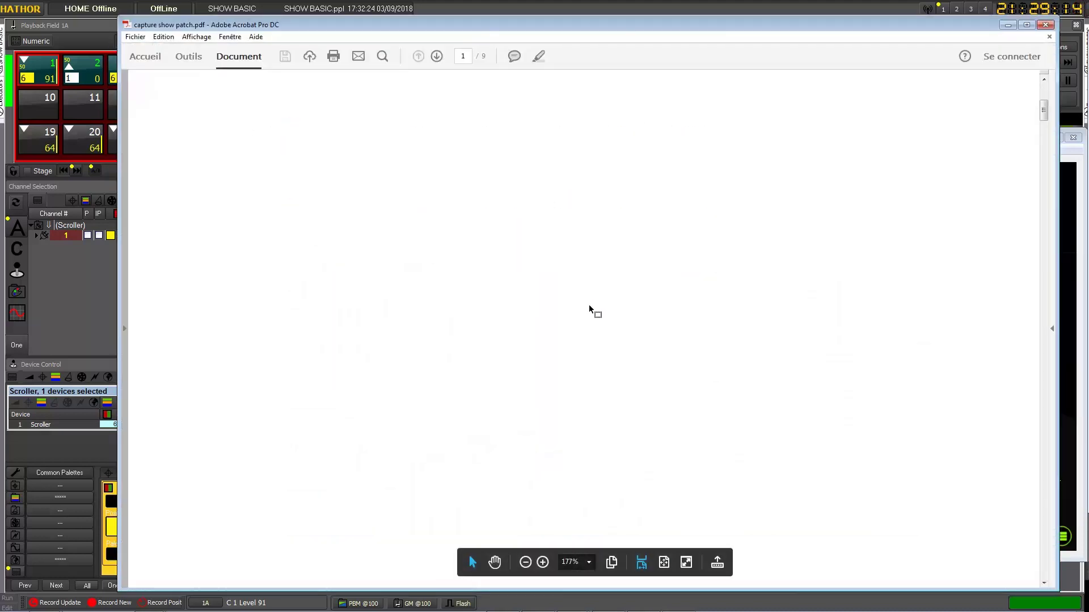
{"action": "scroll", "coordinate": [588, 305], "scroll_direction": "down", "scroll_amount": 6}
{"action": "scroll", "coordinate": [589, 306], "scroll_direction": "down", "scroll_amount": 6}
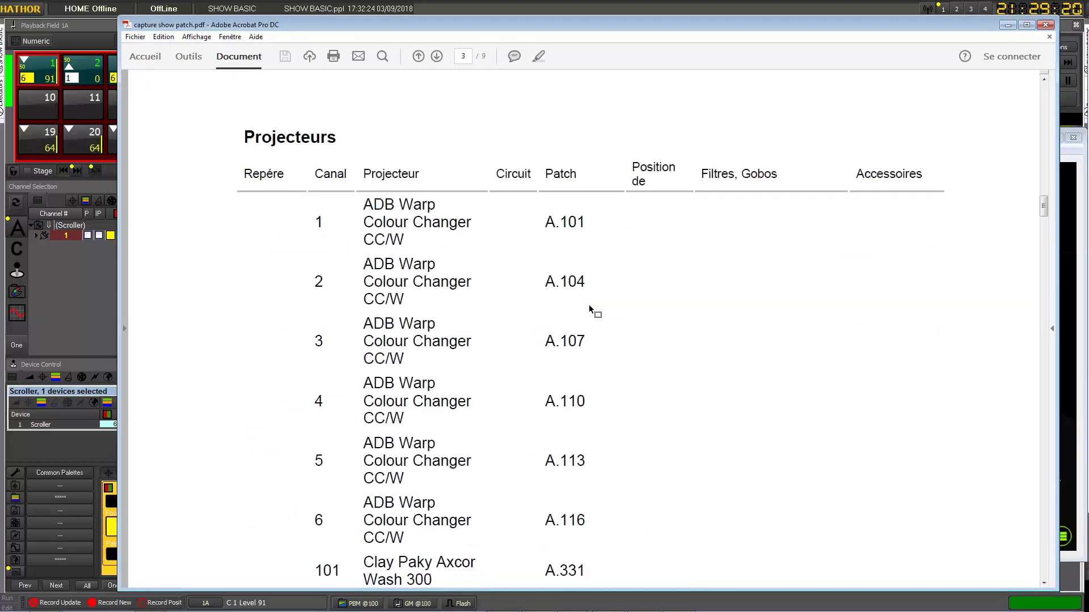
{"action": "scroll", "coordinate": [588, 305], "scroll_direction": "down", "scroll_amount": 2}
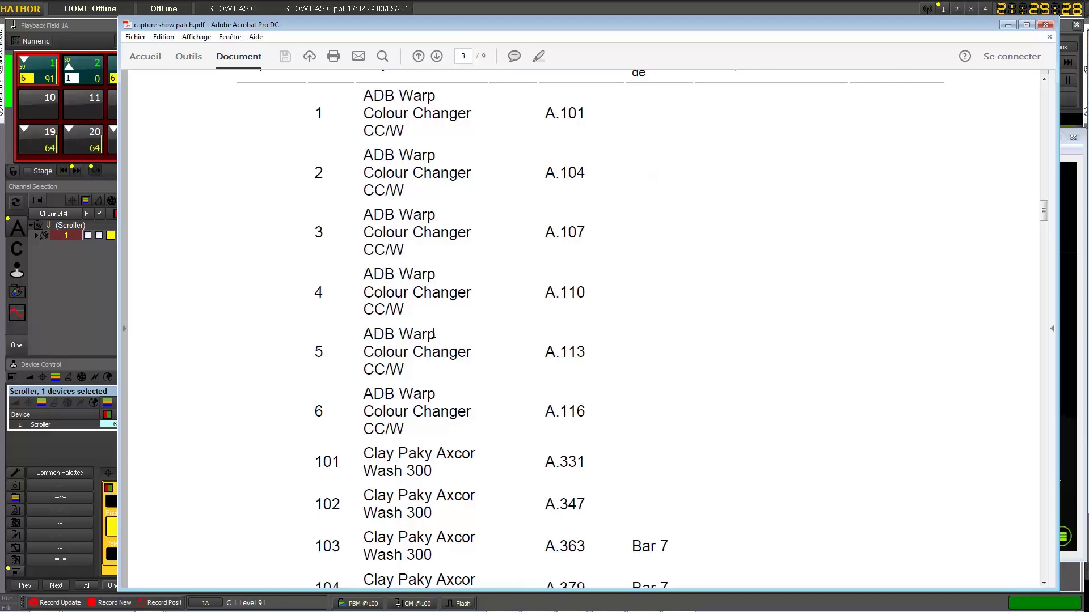
{"action": "scroll", "coordinate": [507, 303], "scroll_direction": "down", "scroll_amount": 8}
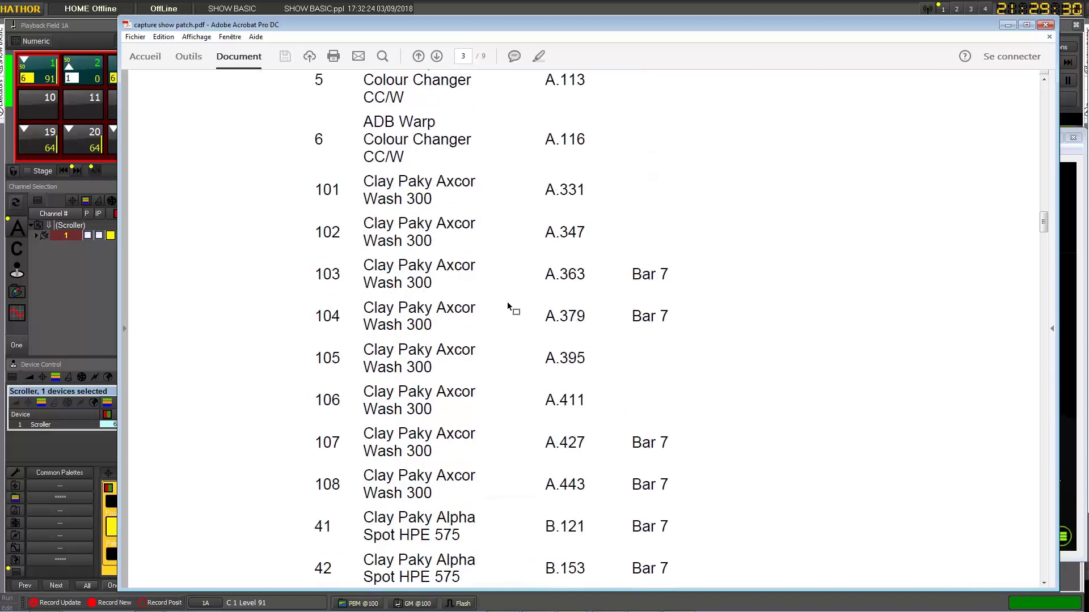
{"action": "scroll", "coordinate": [507, 302], "scroll_direction": "down", "scroll_amount": 12}
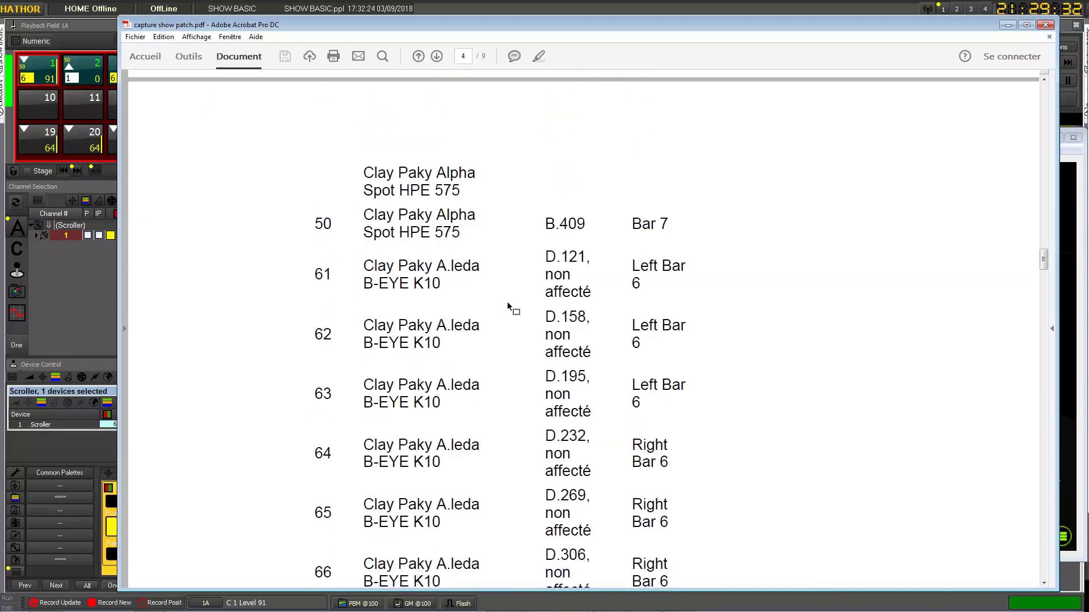
{"action": "scroll", "coordinate": [507, 302], "scroll_direction": "down", "scroll_amount": 10}
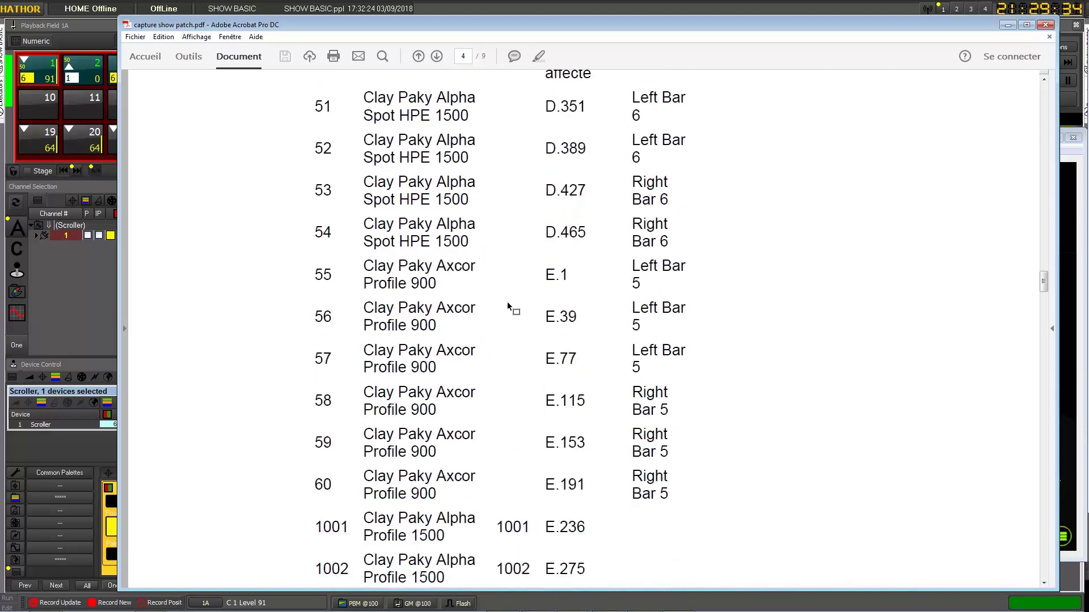
{"action": "scroll", "coordinate": [507, 304], "scroll_direction": "down", "scroll_amount": 5}
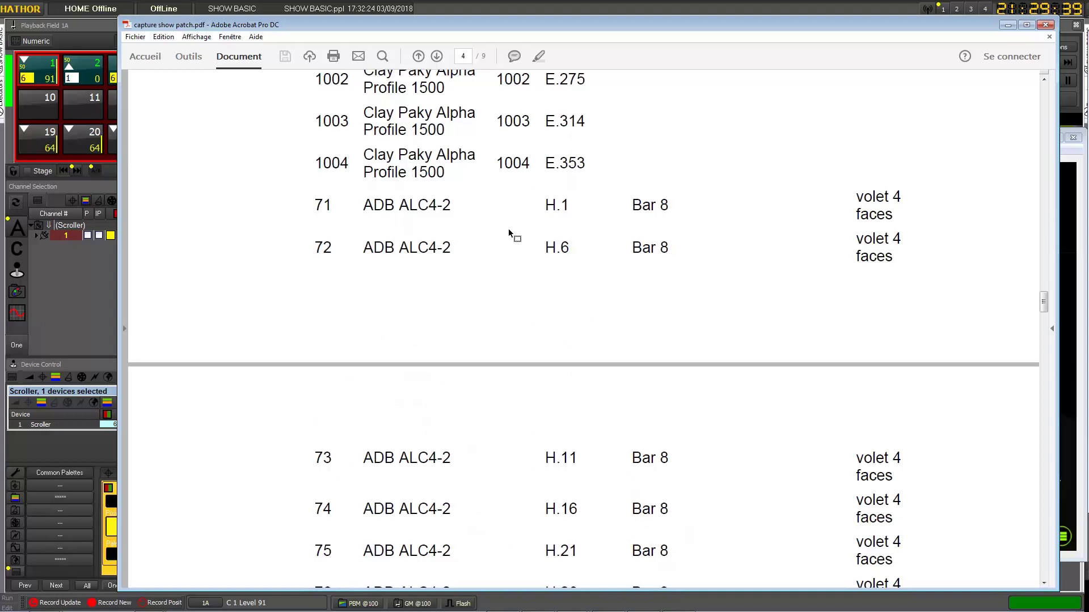
{"action": "scroll", "coordinate": [530, 275], "scroll_direction": "down", "scroll_amount": 14}
{"action": "scroll", "coordinate": [529, 274], "scroll_direction": "down", "scroll_amount": 14}
{"action": "scroll", "coordinate": [529, 274], "scroll_direction": "down", "scroll_amount": 13}
{"action": "scroll", "coordinate": [529, 274], "scroll_direction": "down", "scroll_amount": 10}
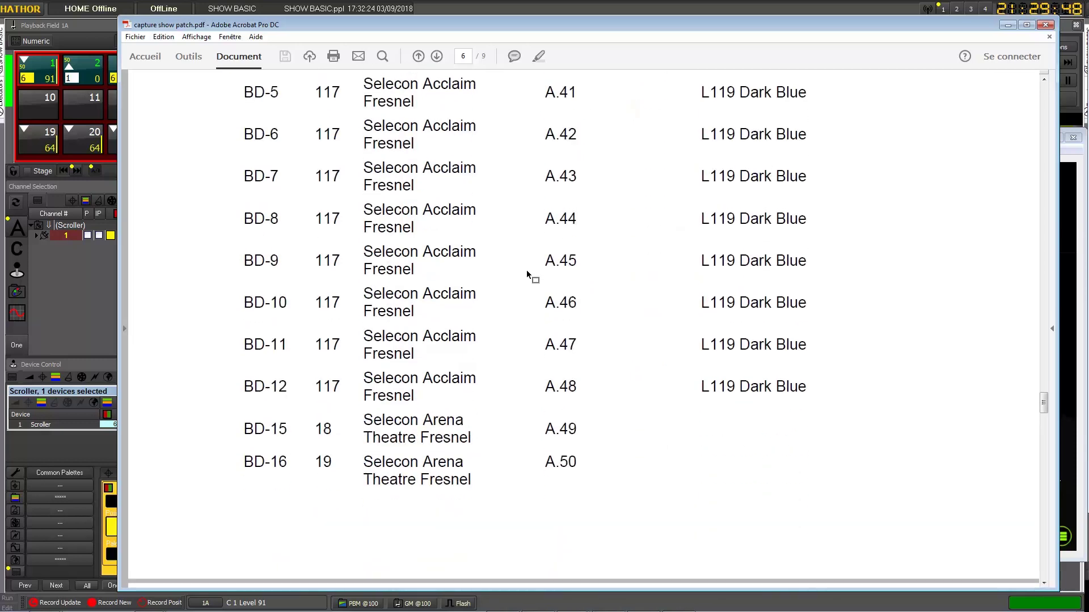
{"action": "scroll", "coordinate": [503, 250], "scroll_direction": "down", "scroll_amount": 10}
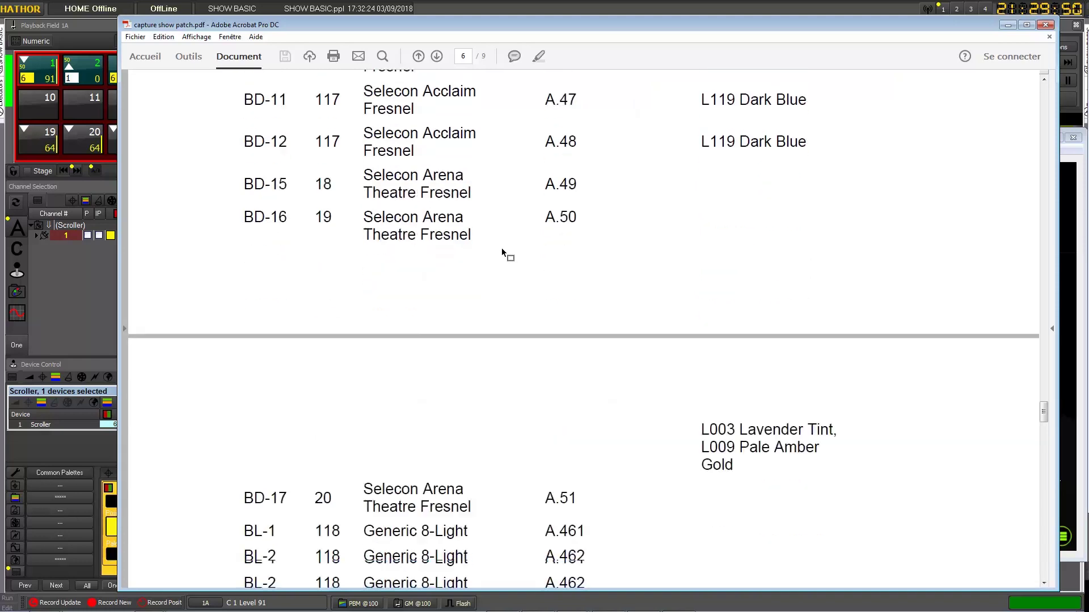
{"action": "scroll", "coordinate": [502, 251], "scroll_direction": "down", "scroll_amount": 12}
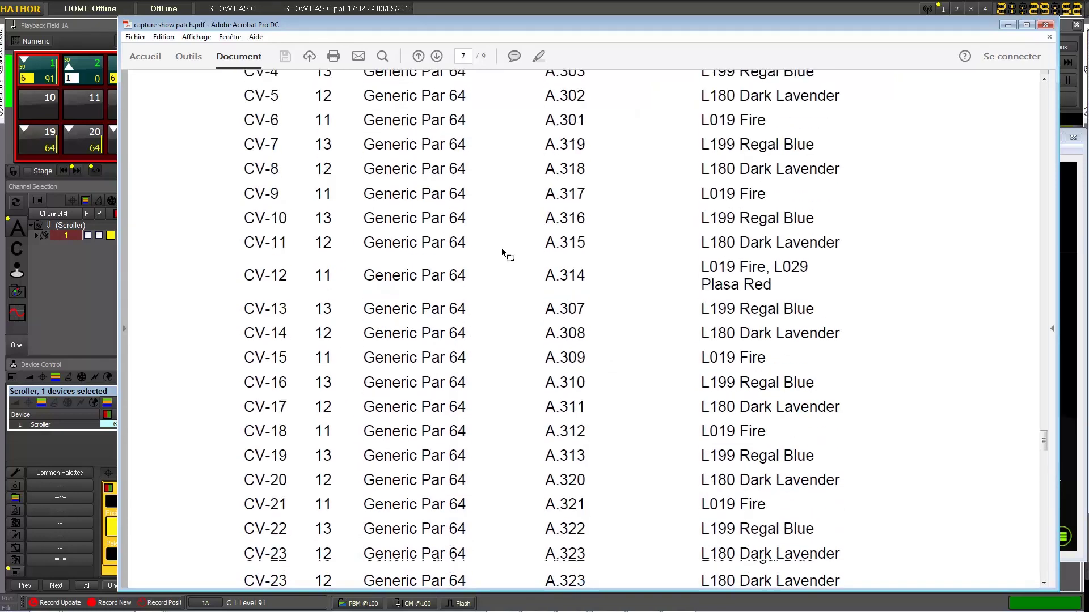
{"action": "scroll", "coordinate": [503, 253], "scroll_direction": "down", "scroll_amount": 10}
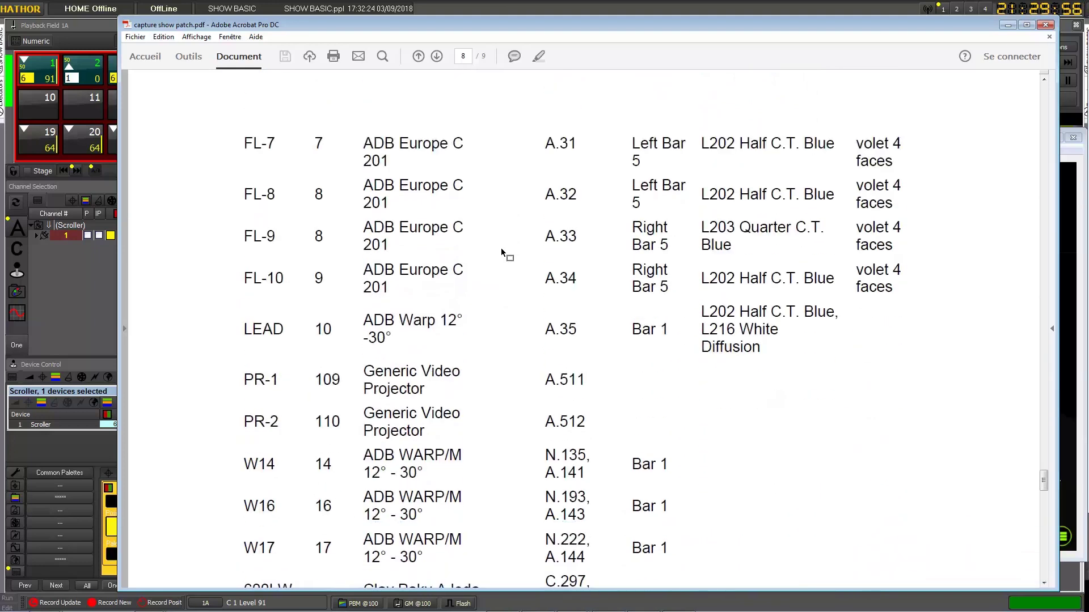
Step: Close the patch PDF and minimize the pack Advanced folder window to return to Hathor and the visualiser
{"action": "left_click", "coordinate": [1044, 26]}
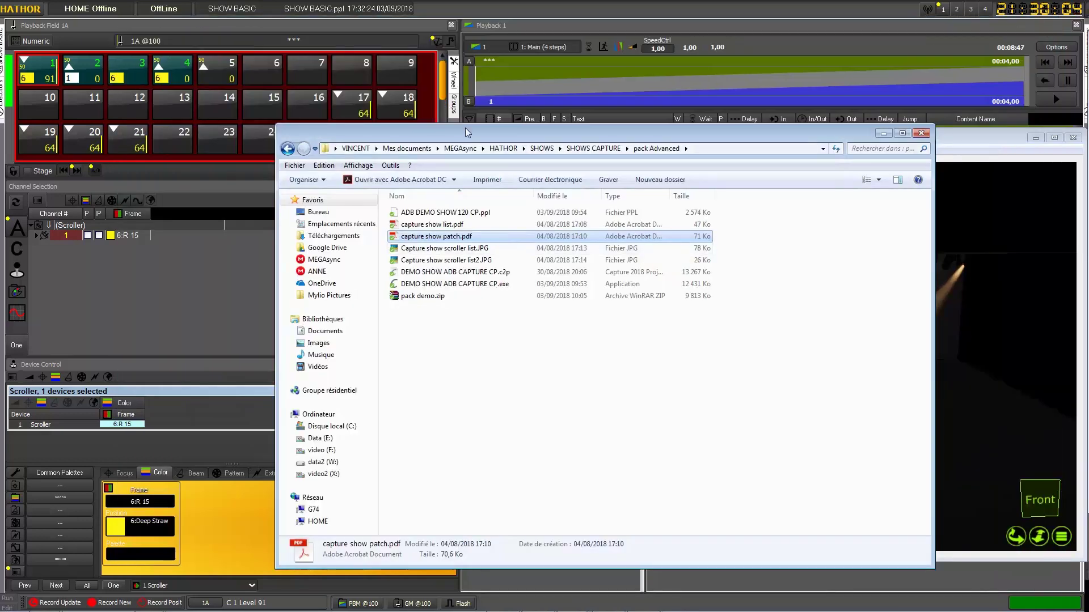
{"action": "left_click", "coordinate": [504, 324]}
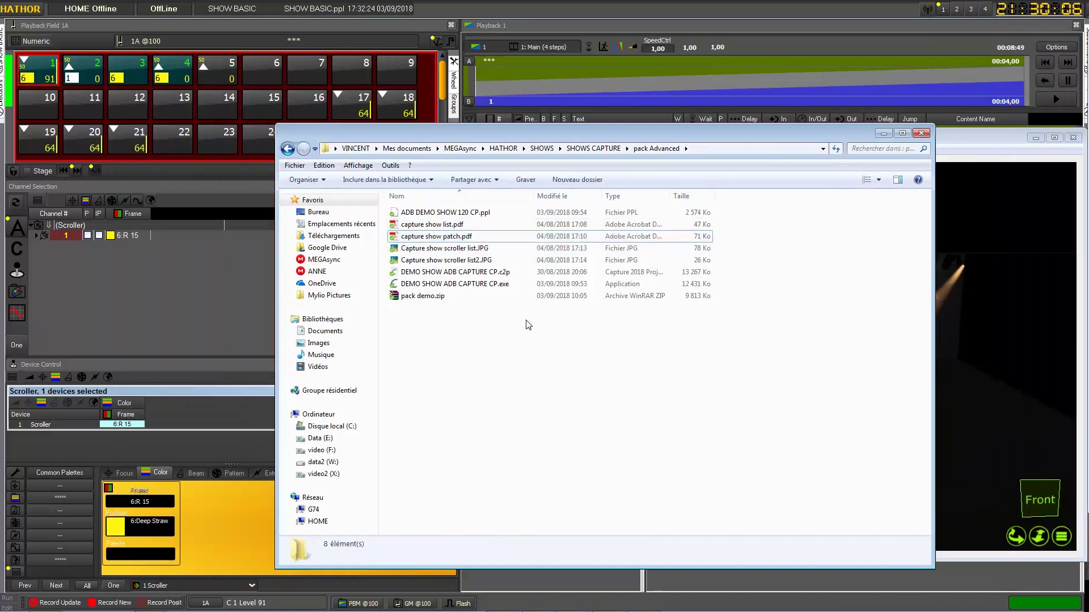
{"action": "left_click", "coordinate": [884, 134]}
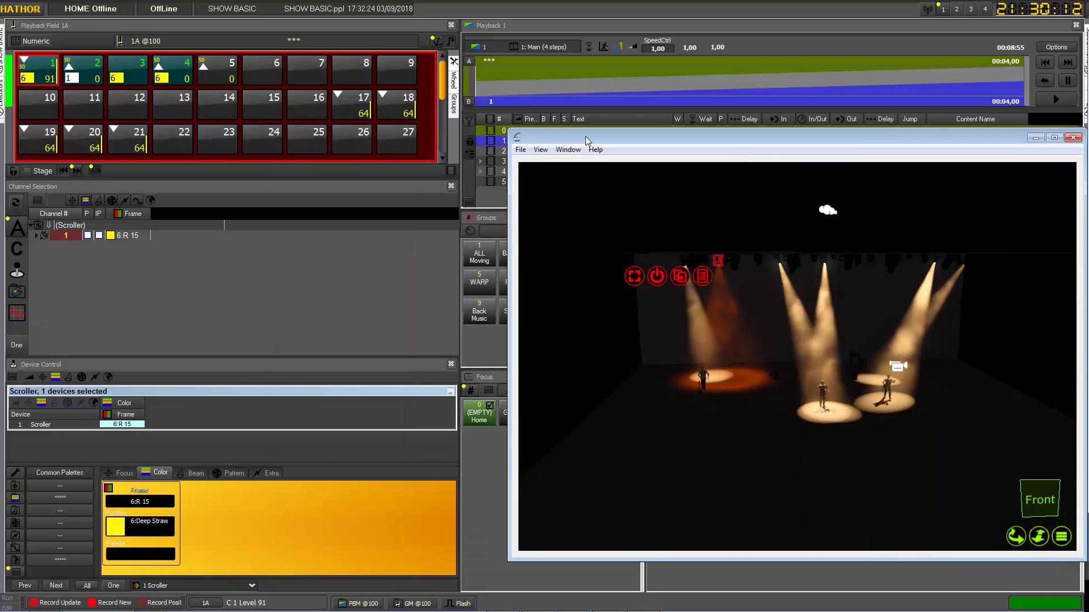
Step: Show the Capture Plot channel layout unobstructed by minimizing the visualiser window, and restore that window over the layout
{"action": "left_click", "coordinate": [970, 10]}
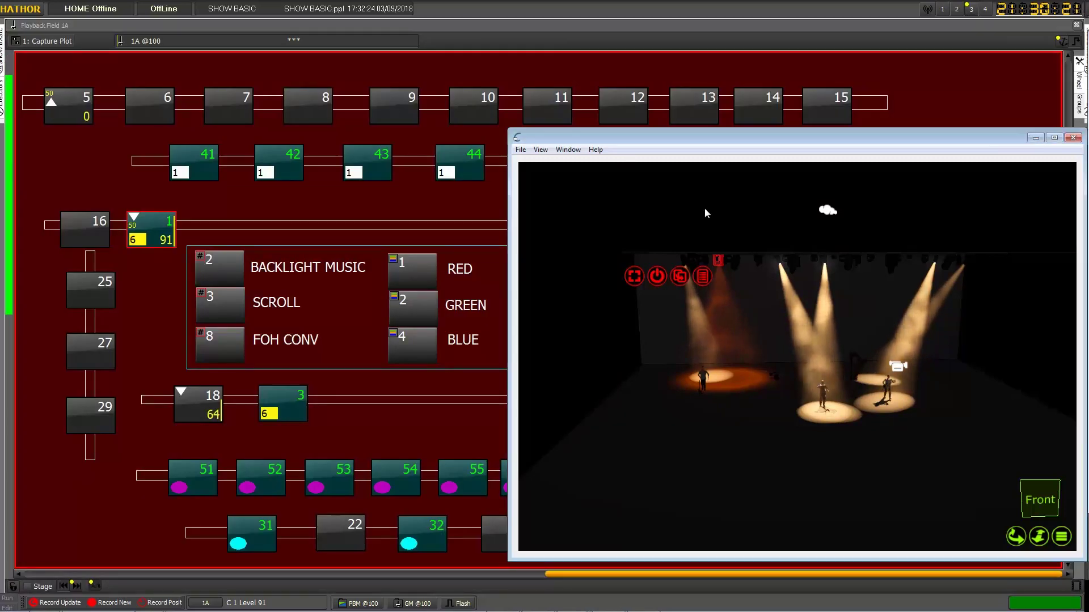
{"action": "left_click", "coordinate": [1033, 138]}
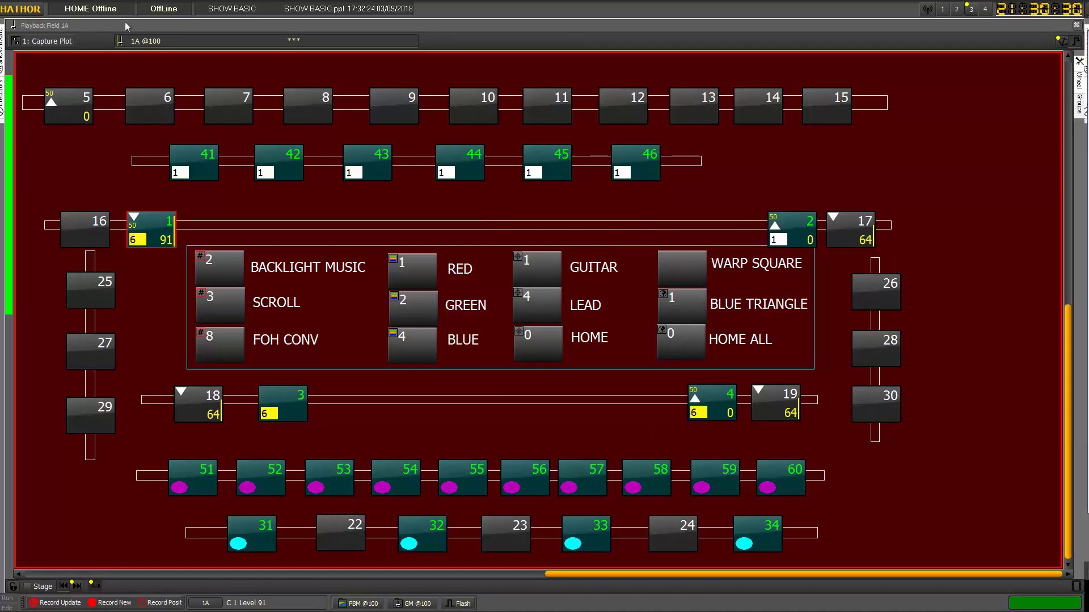
{"action": "key", "text": "alt+Tab"}
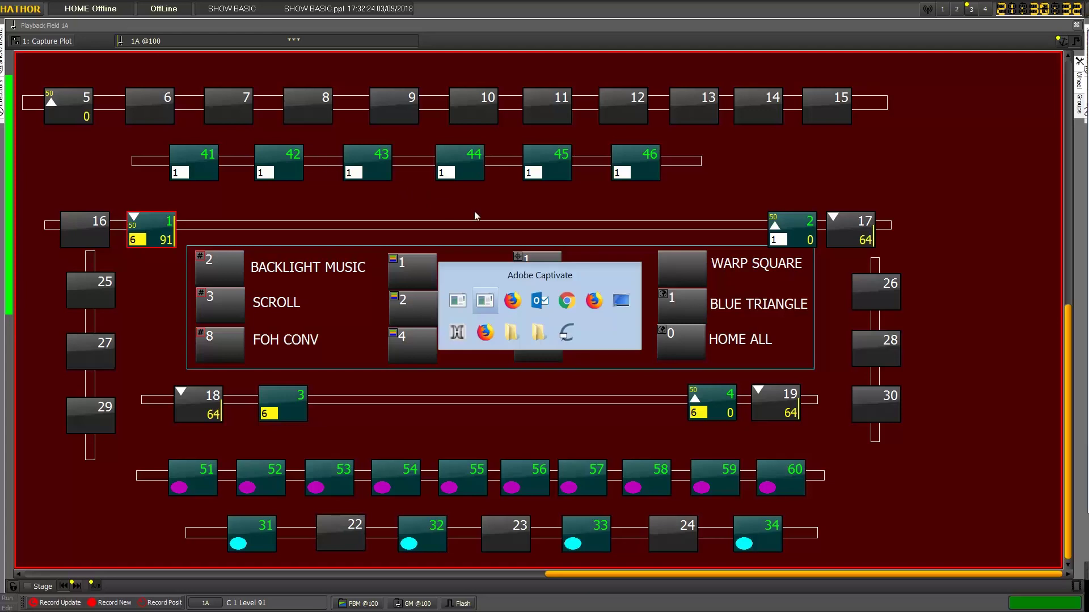
{"action": "left_click", "coordinate": [565, 333]}
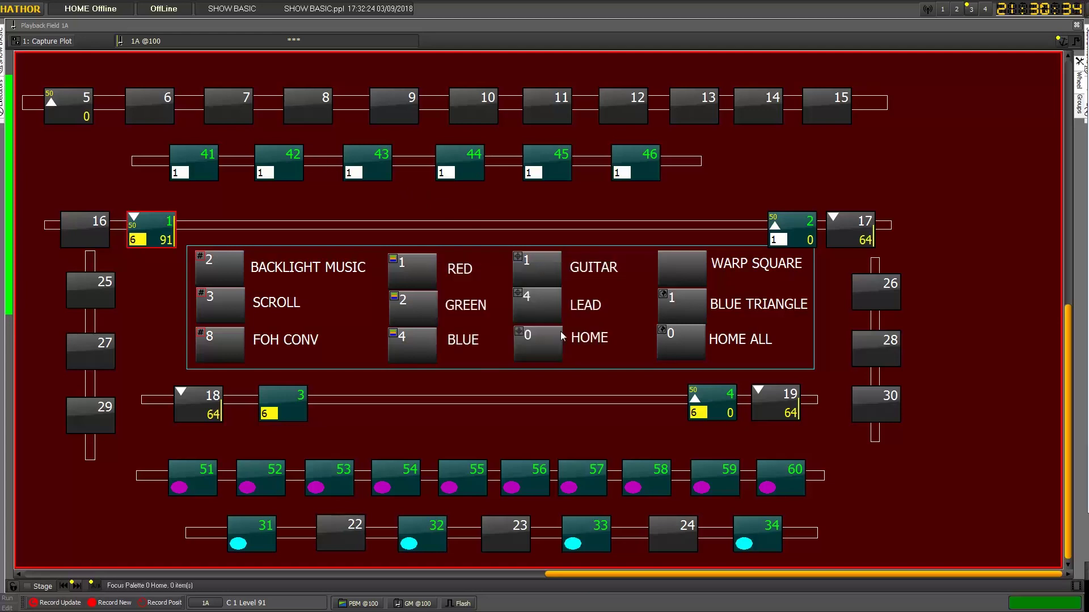
{"action": "left_click_drag", "start_coordinate": [703, 137], "coordinate": [689, 122]}
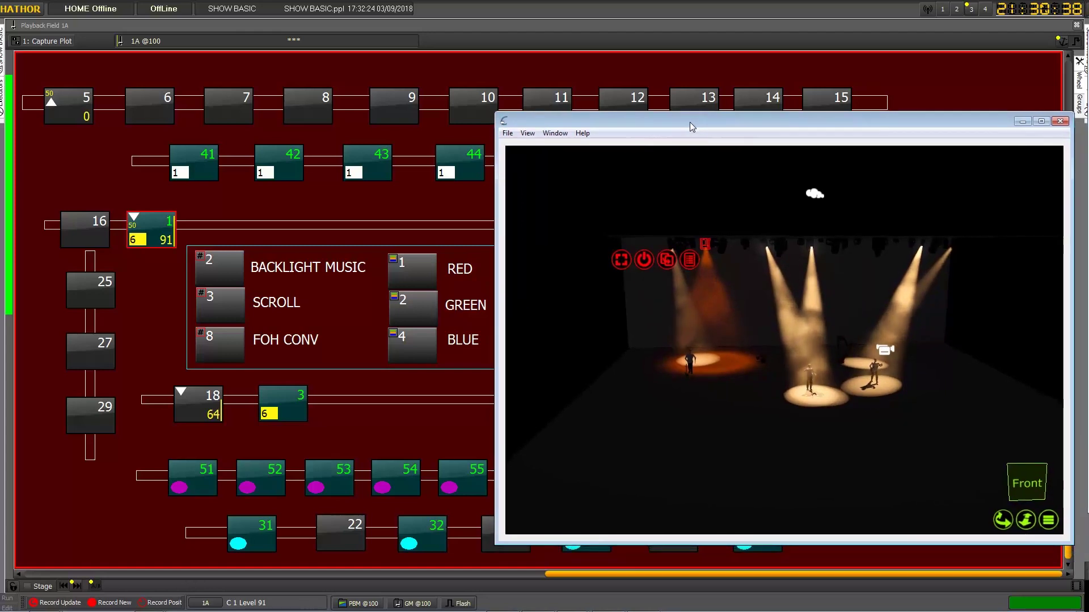
Step: Return to the main workspace, rewind Playback 1 to clear the channel levels, and lower the visualiser window below the playback timeline
{"action": "key", "text": "alt+1"}
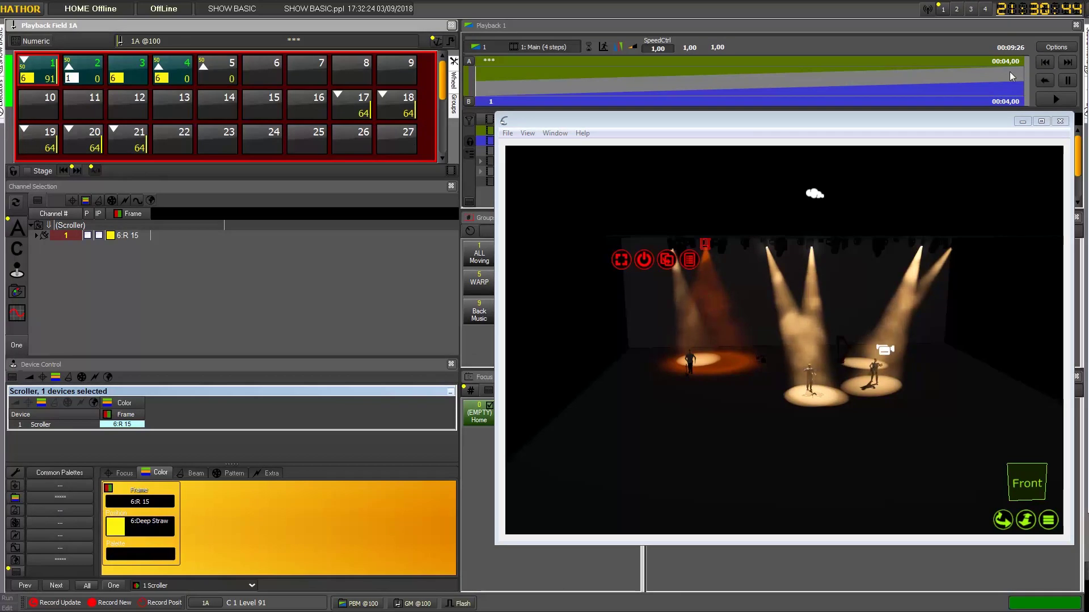
{"action": "left_click", "coordinate": [1046, 65]}
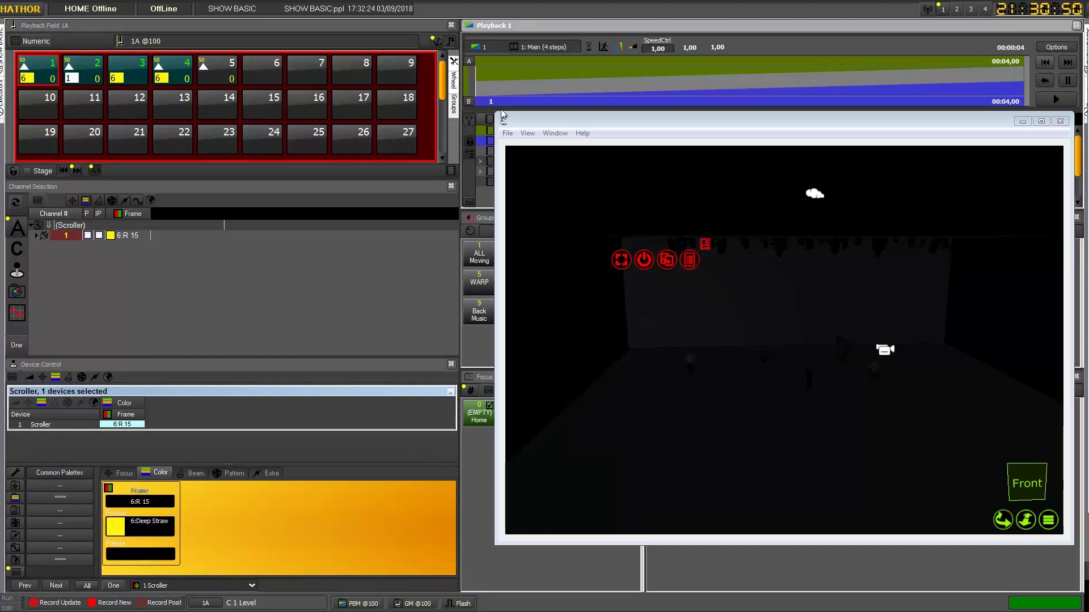
{"action": "left_click_drag", "start_coordinate": [546, 123], "coordinate": [553, 156]}
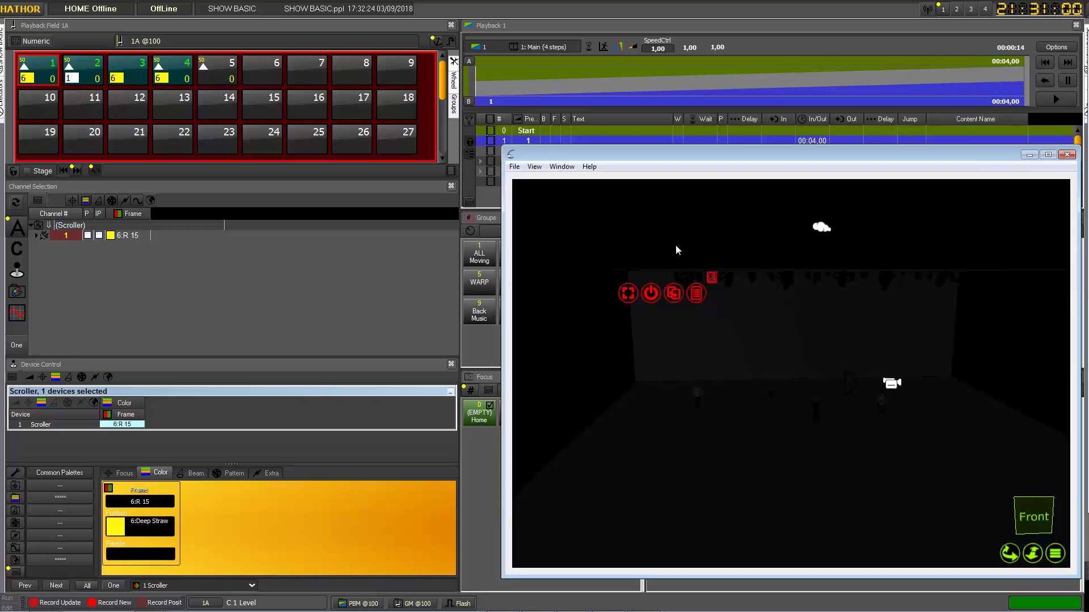
Step: Show the Capture Plot layout, add the channel 5 to 15 bar to the selection, and raise the selected channels to full
{"action": "left_click", "coordinate": [969, 10]}
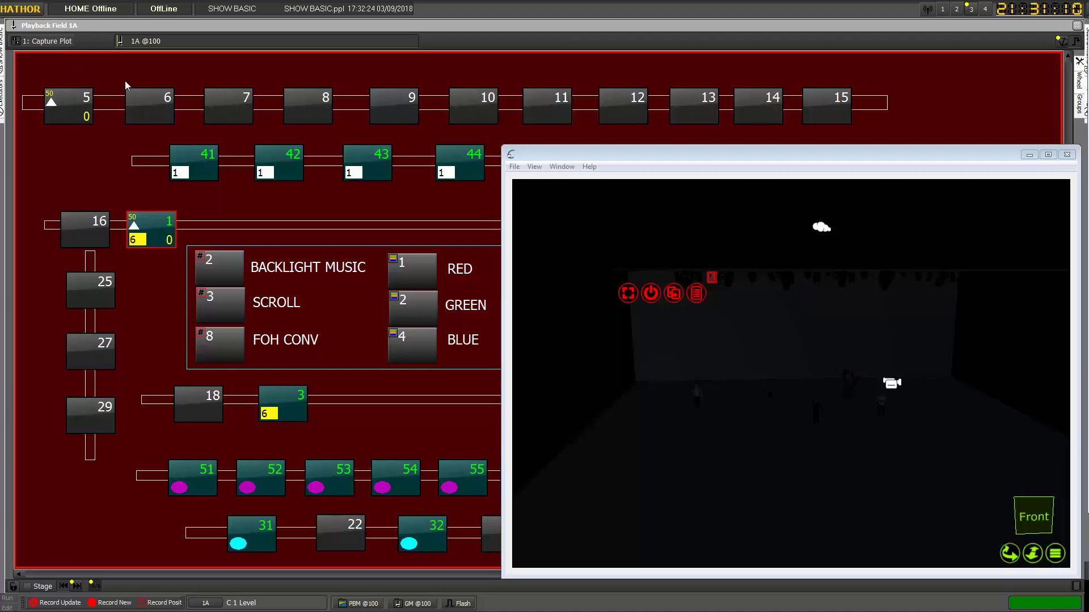
{"action": "left_click", "coordinate": [192, 109]}
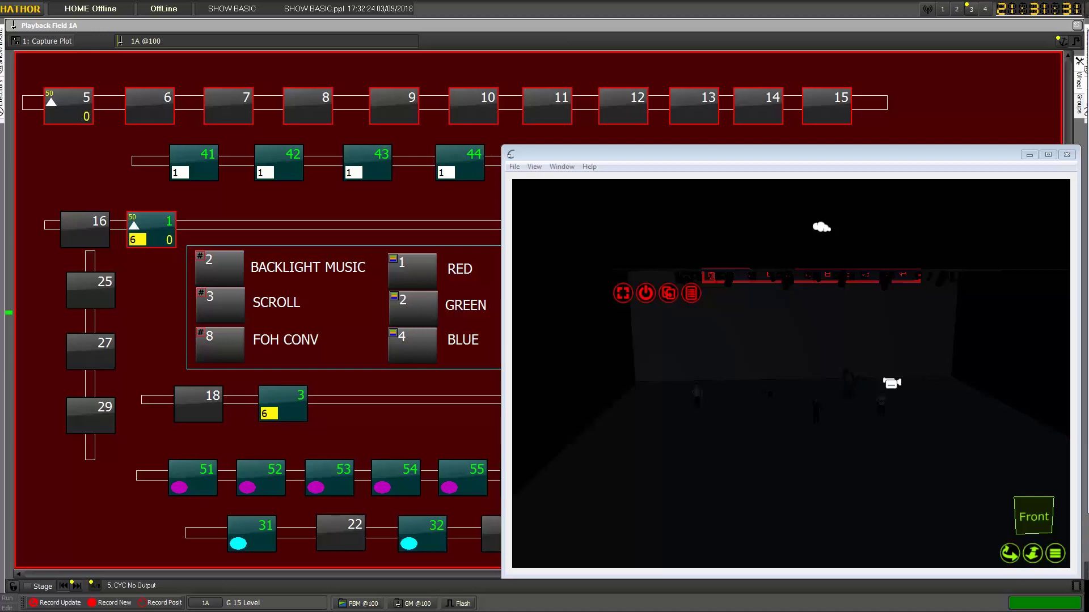
{"action": "scroll", "coordinate": [79, 113], "scroll_direction": "up", "scroll_amount": 10}
{"action": "scroll", "coordinate": [78, 114], "scroll_direction": "up", "scroll_amount": 10}
{"action": "scroll", "coordinate": [79, 114], "scroll_direction": "up", "scroll_amount": 2}
{"action": "scroll", "coordinate": [79, 113], "scroll_direction": "up", "scroll_amount": 4}
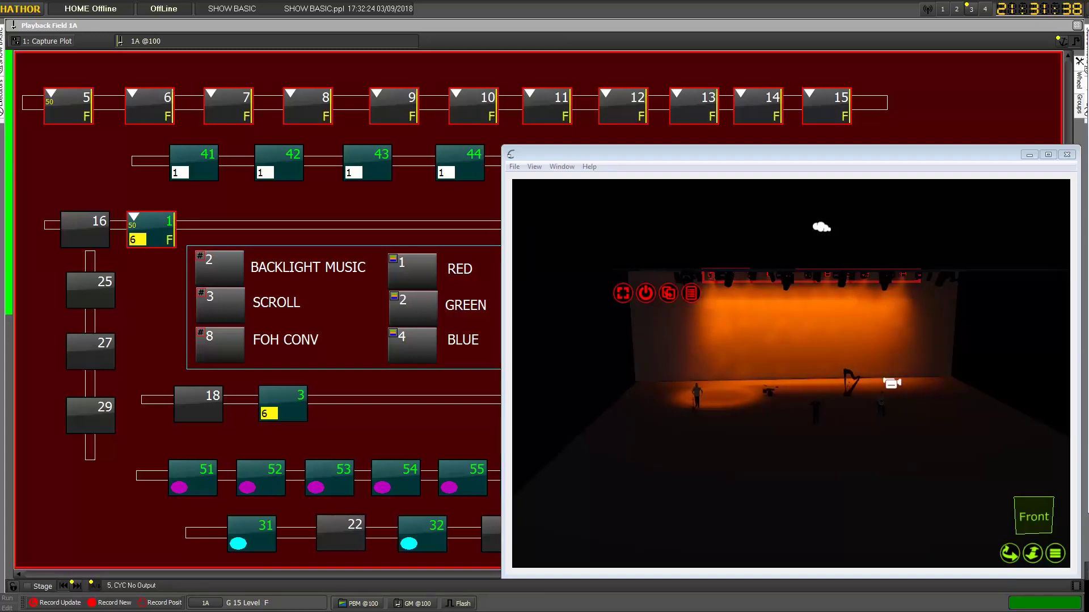
Step: Vary the level of the selected channels and fade them down to 0
{"action": "scroll", "coordinate": [78, 113], "scroll_direction": "down", "scroll_amount": 14}
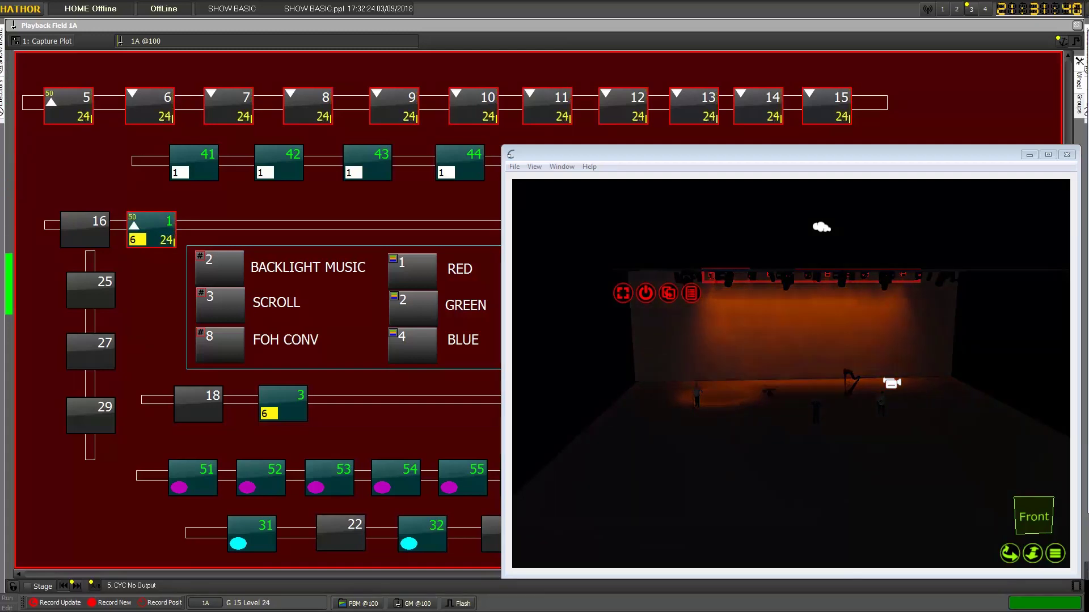
{"action": "scroll", "coordinate": [79, 113], "scroll_direction": "up", "scroll_amount": 5}
{"action": "scroll", "coordinate": [79, 114], "scroll_direction": "down", "scroll_amount": 8}
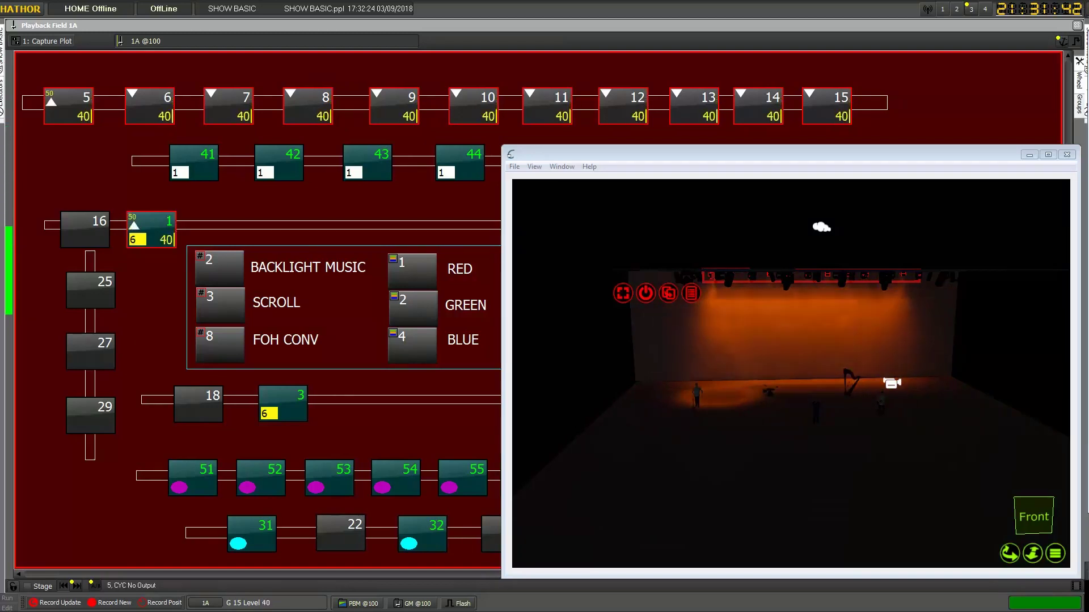
{"action": "scroll", "coordinate": [79, 113], "scroll_direction": "down", "scroll_amount": 7}
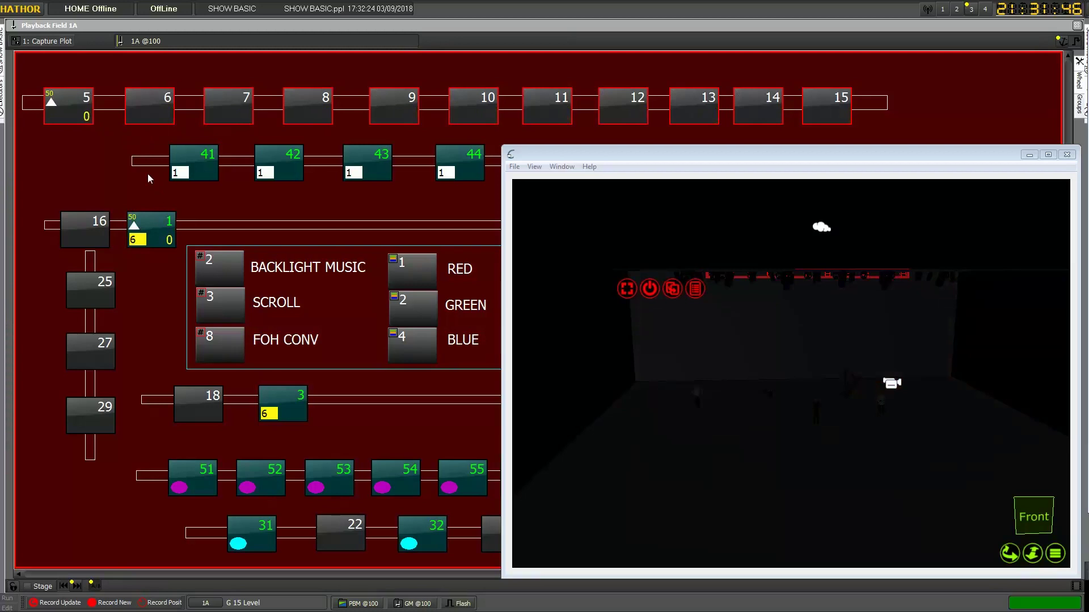
Step: Fade only channels 5 to 15 up and down, leaving them at level 45
{"action": "scroll", "coordinate": [85, 117], "scroll_direction": "up", "scroll_amount": 15}
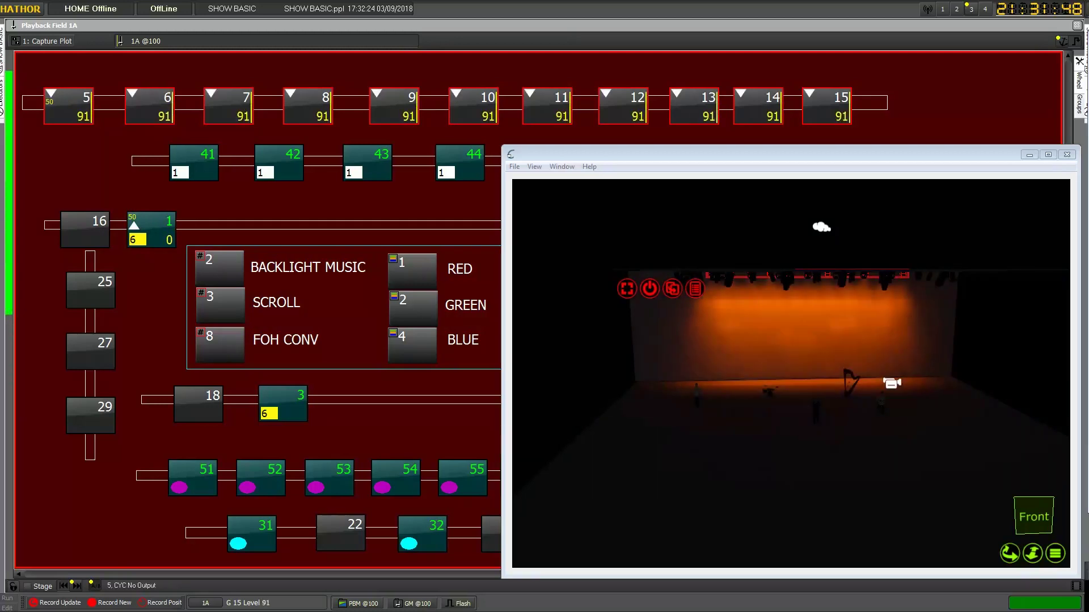
{"action": "scroll", "coordinate": [85, 116], "scroll_direction": "down", "scroll_amount": 12}
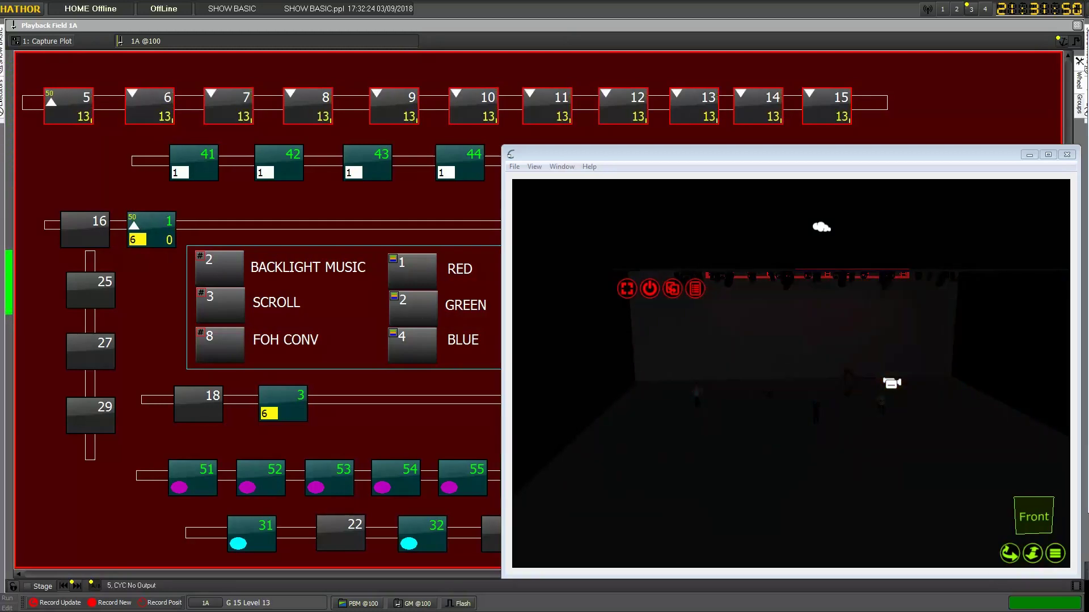
{"action": "scroll", "coordinate": [85, 116], "scroll_direction": "up", "scroll_amount": 6}
{"action": "scroll", "coordinate": [85, 116], "scroll_direction": "up", "scroll_amount": 3}
{"action": "scroll", "coordinate": [85, 116], "scroll_direction": "down", "scroll_amount": 4}
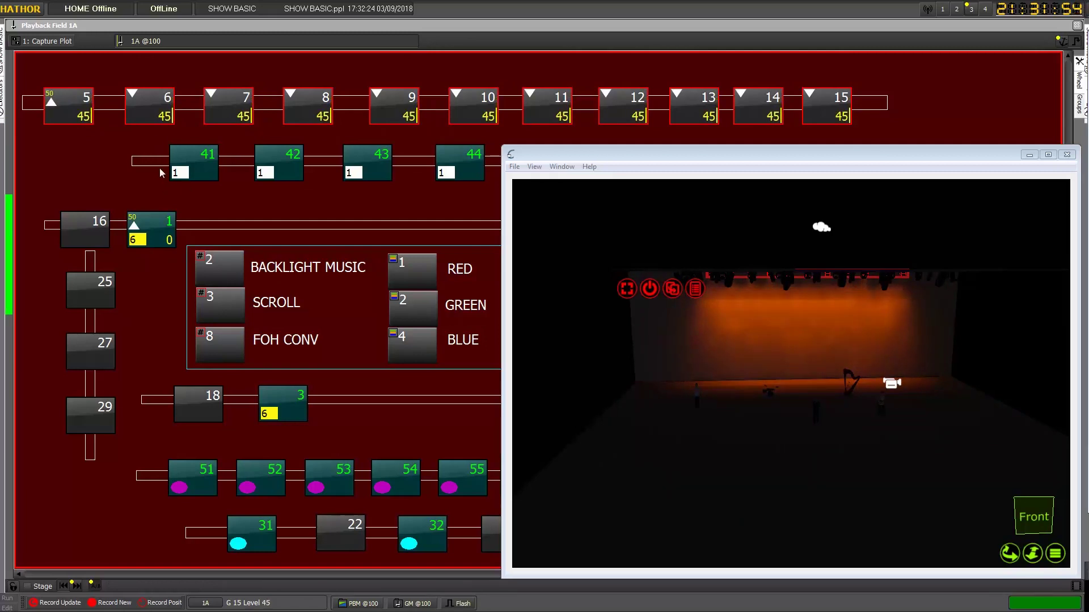
Step: Select the channel 41 to 46 bar and test it at level 70 in the visualiser
{"action": "left_click", "coordinate": [253, 161]}
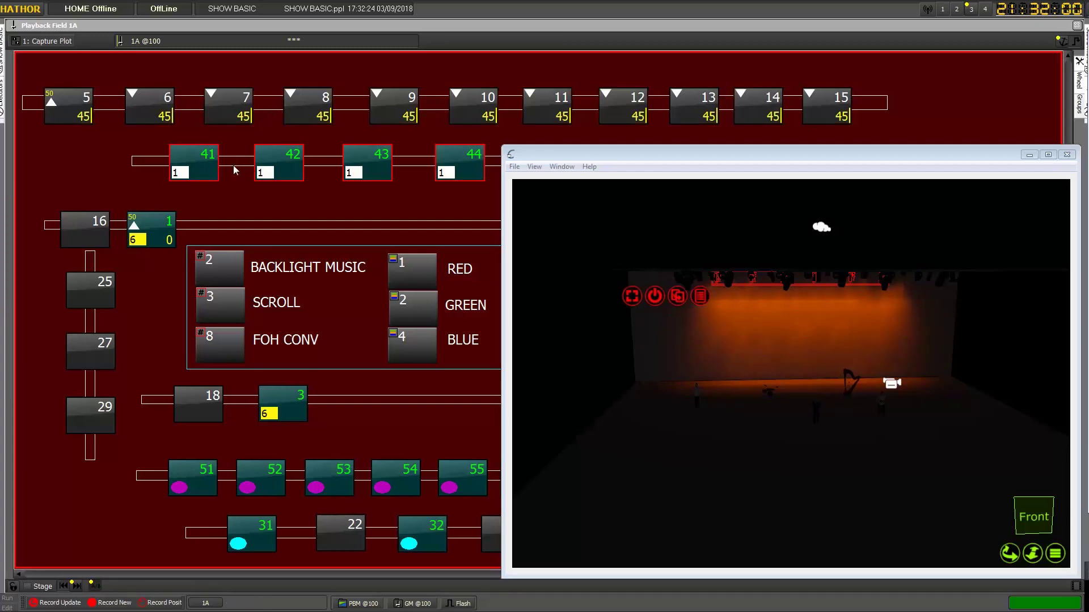
{"action": "scroll", "coordinate": [210, 171], "scroll_direction": "up", "scroll_amount": 10}
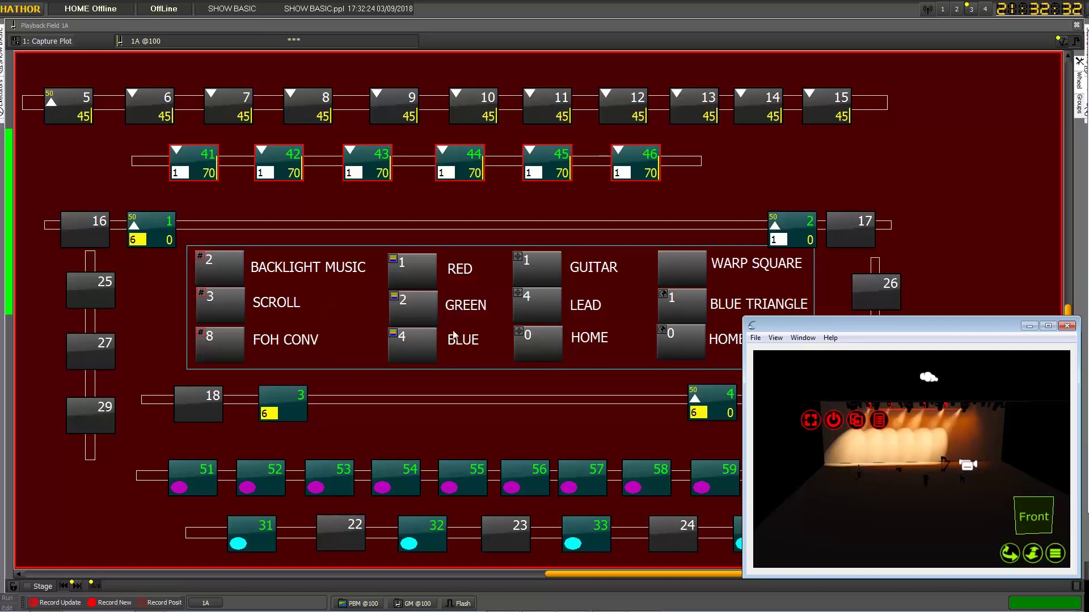
{"action": "left_click", "coordinate": [471, 193]}
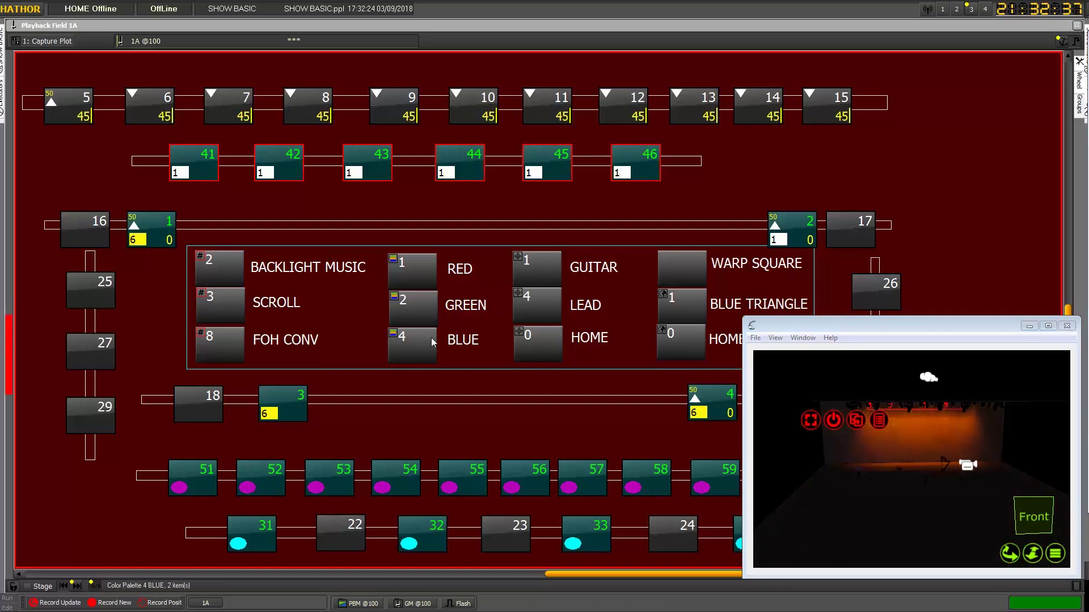
Step: Set the LED wash channels 51 to 60 to level 95 and clear the level of channels 41 to 46
{"action": "left_click", "coordinate": [364, 480]}
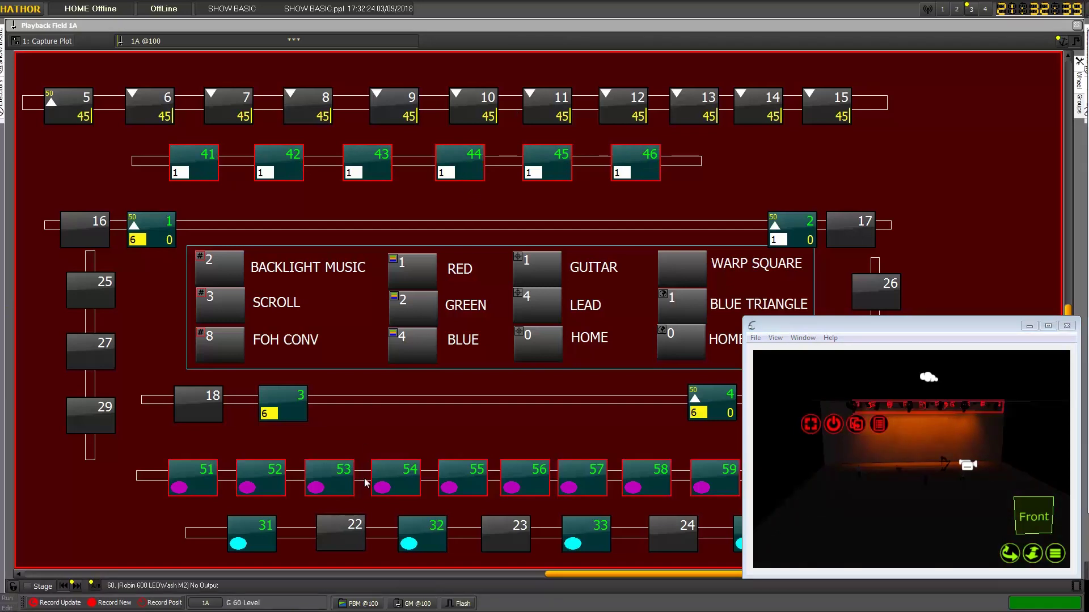
{"action": "type", "text": "95"}
{"action": "key", "text": "Return"}
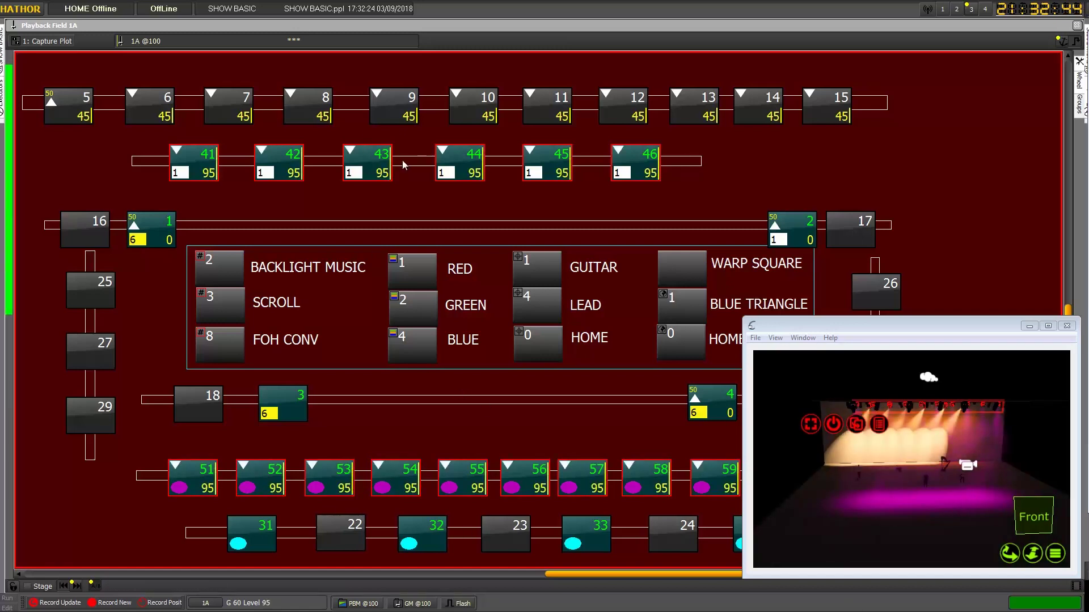
{"action": "key", "text": "Escape"}
{"action": "key", "text": "ctrl+z"}
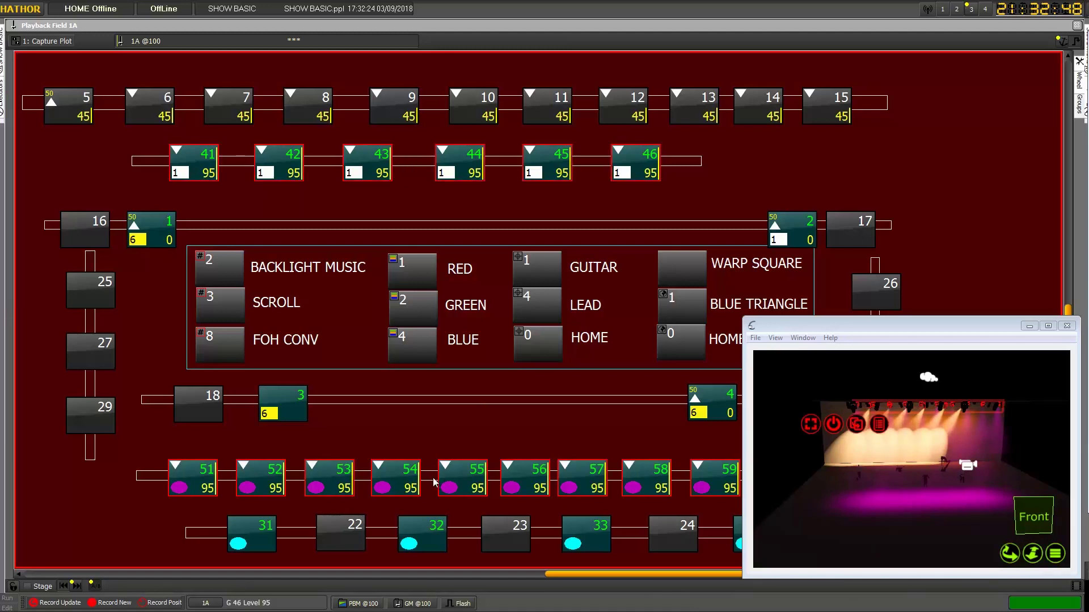
{"action": "key", "text": "ctrl+z"}
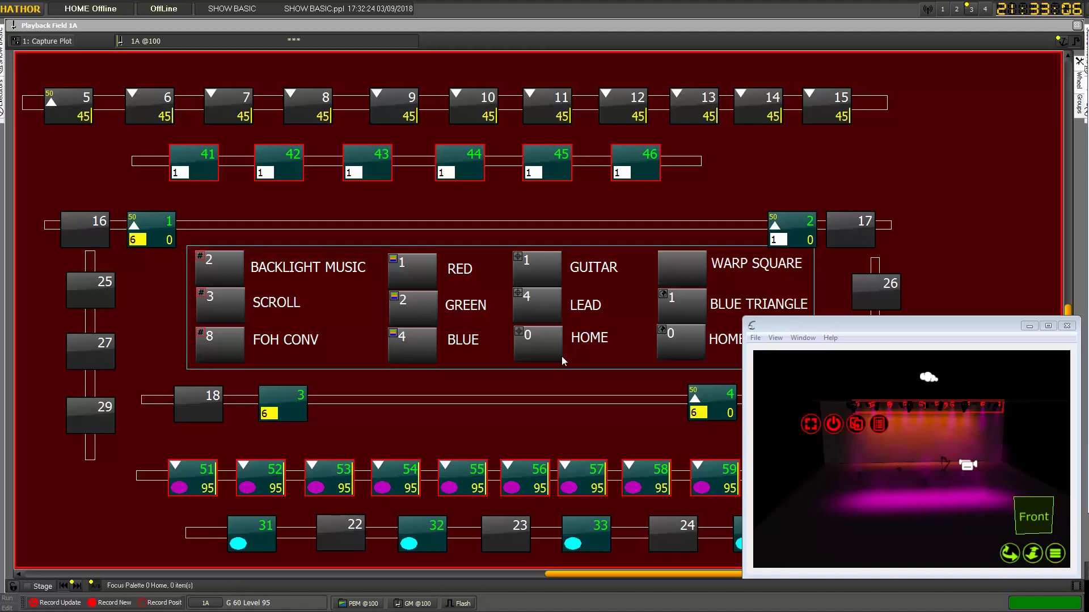
Step: Try the GREEN and RED color palettes on the LED wash channels and apply the BLUE palette
{"action": "left_click", "coordinate": [420, 315]}
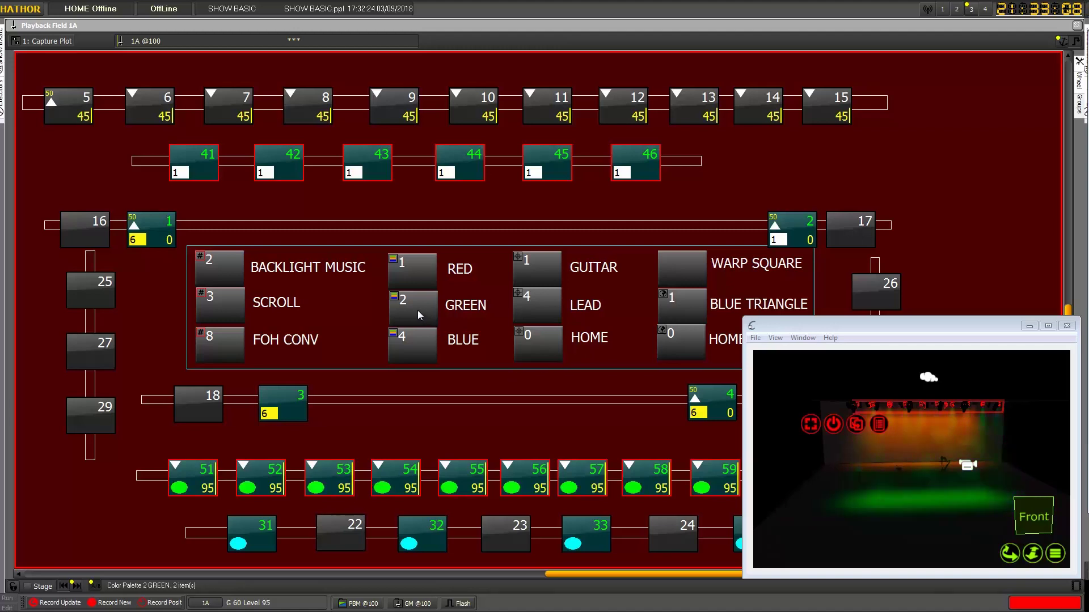
{"action": "left_click", "coordinate": [414, 266]}
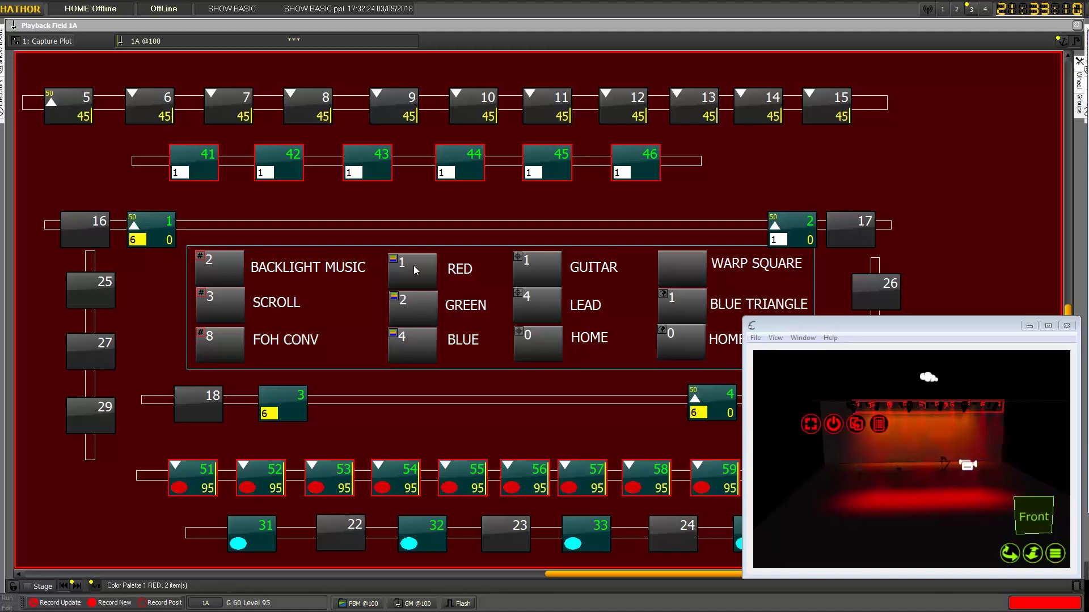
{"action": "left_click", "coordinate": [412, 344]}
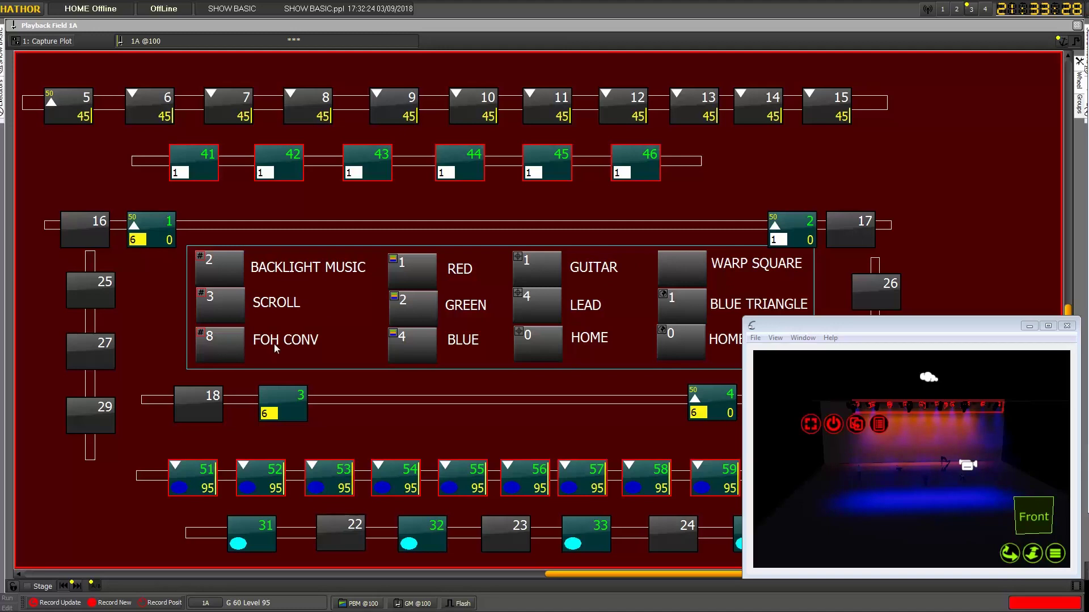
Step: Select the FOH CONV group from the plot and set its channels to level 95
{"action": "left_click", "coordinate": [218, 342]}
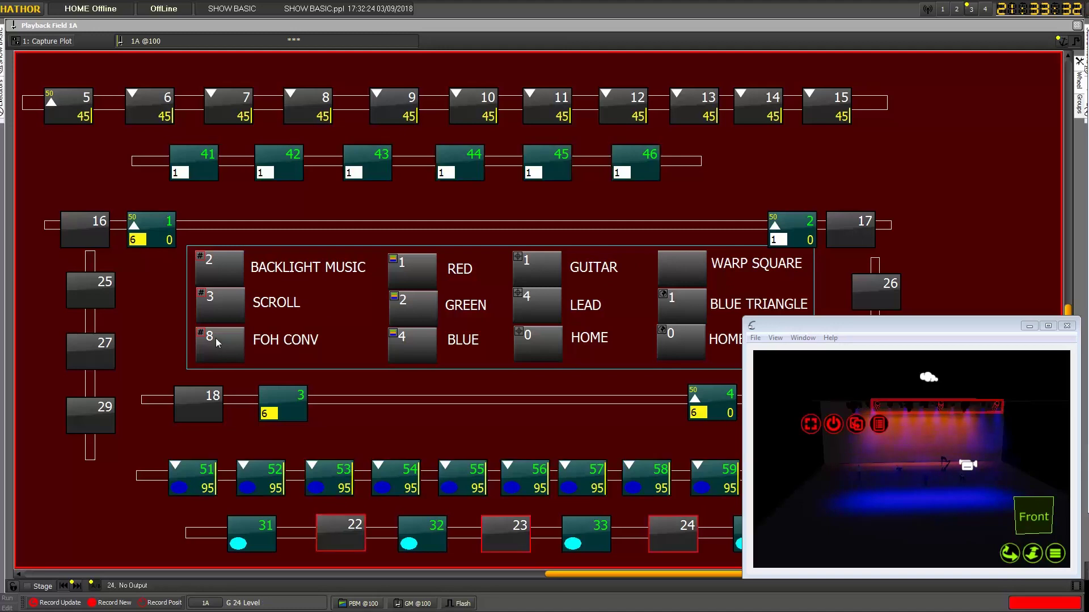
{"action": "type", "text": "95"}
{"action": "key", "text": "Return"}
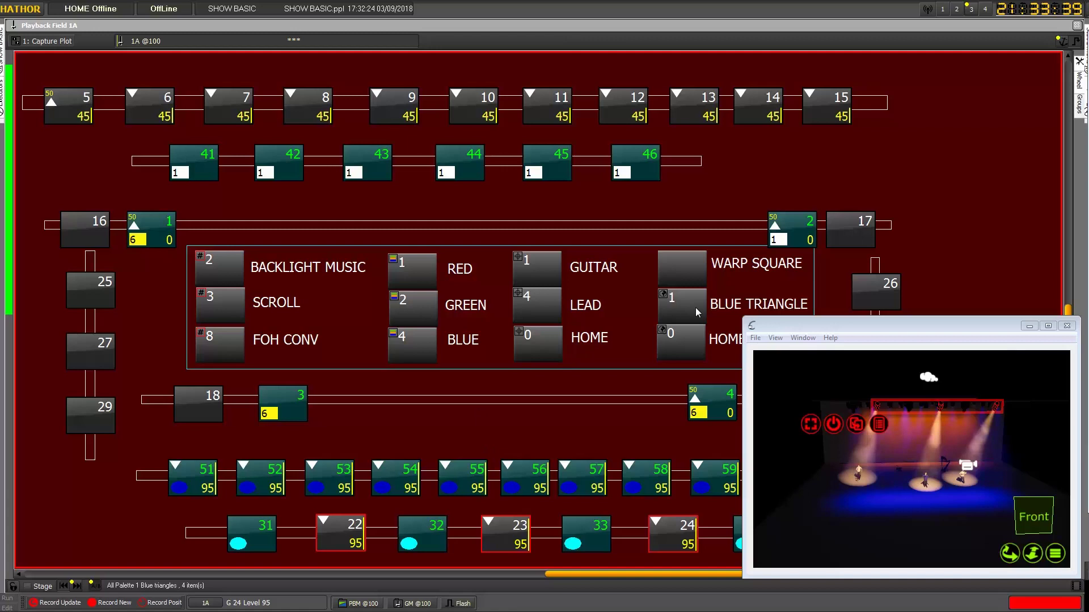
Step: Return to the main workspace, select the ALPHA group and set channels 31 to 34 to full
{"action": "left_click", "coordinate": [943, 9]}
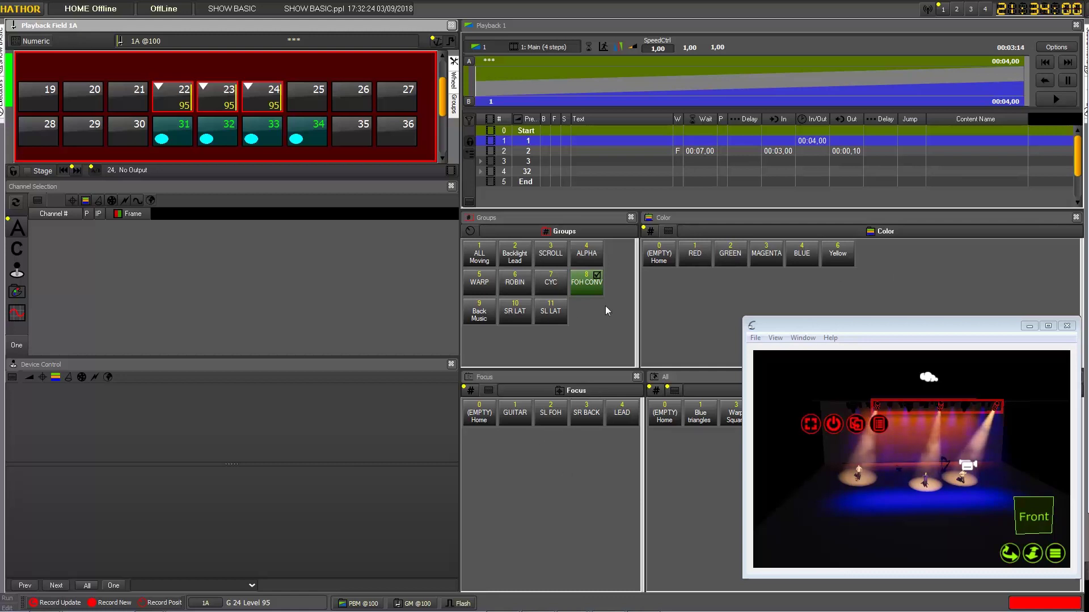
{"action": "left_click", "coordinate": [588, 258]}
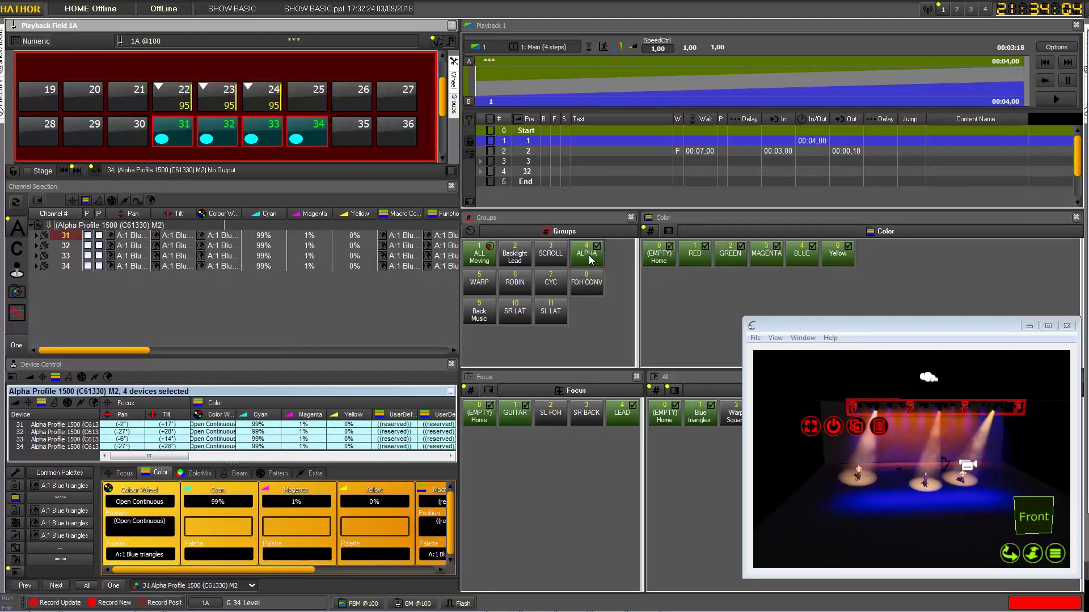
{"action": "type", "text": "85"}
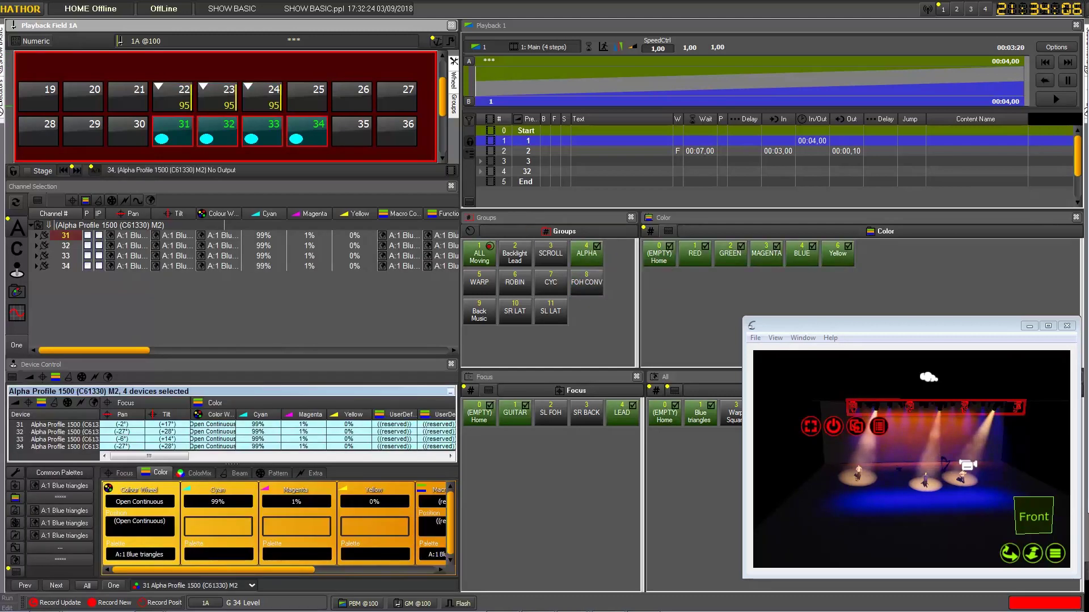
{"action": "type", "text": "F"}
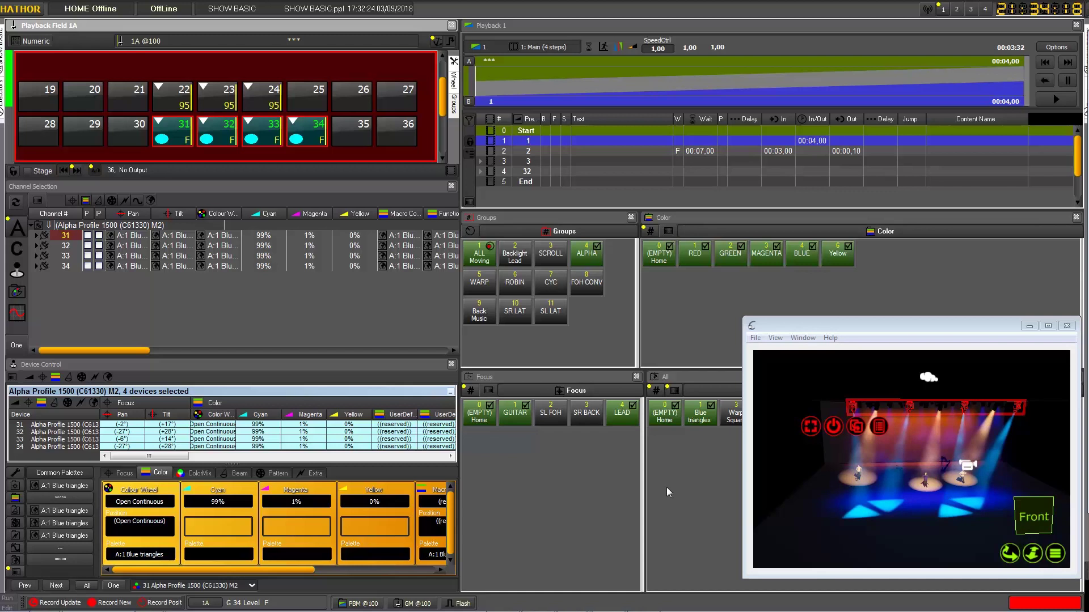
Step: Apply the GUITAR focus palette to the ALPHA fixtures and re-aim their beams at the rightmost musician in the front view
{"action": "left_click", "coordinate": [518, 414]}
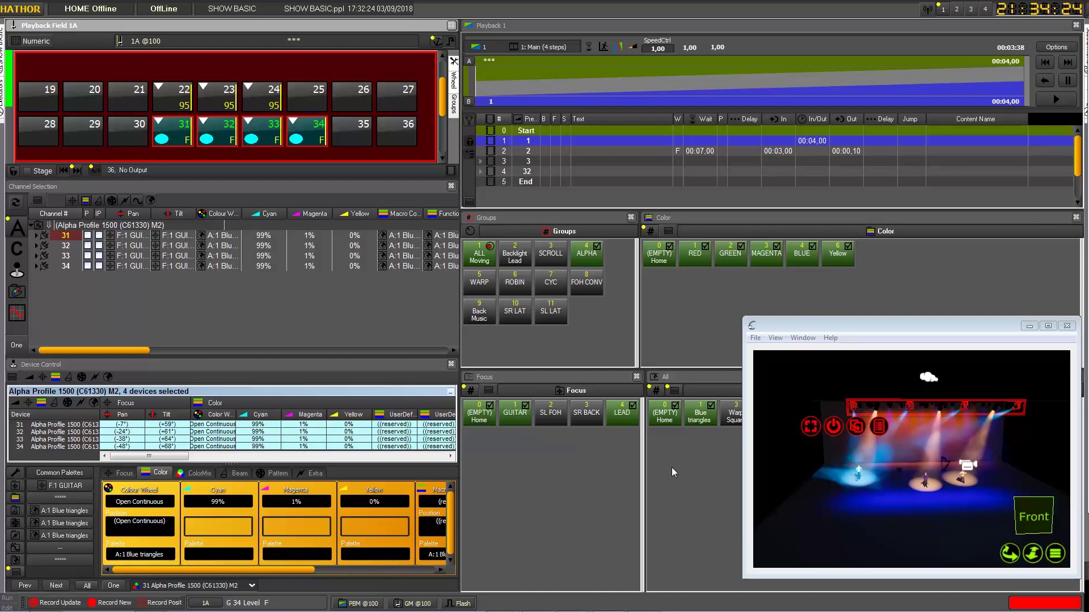
{"action": "left_click_drag", "start_coordinate": [879, 327], "coordinate": [863, 279]}
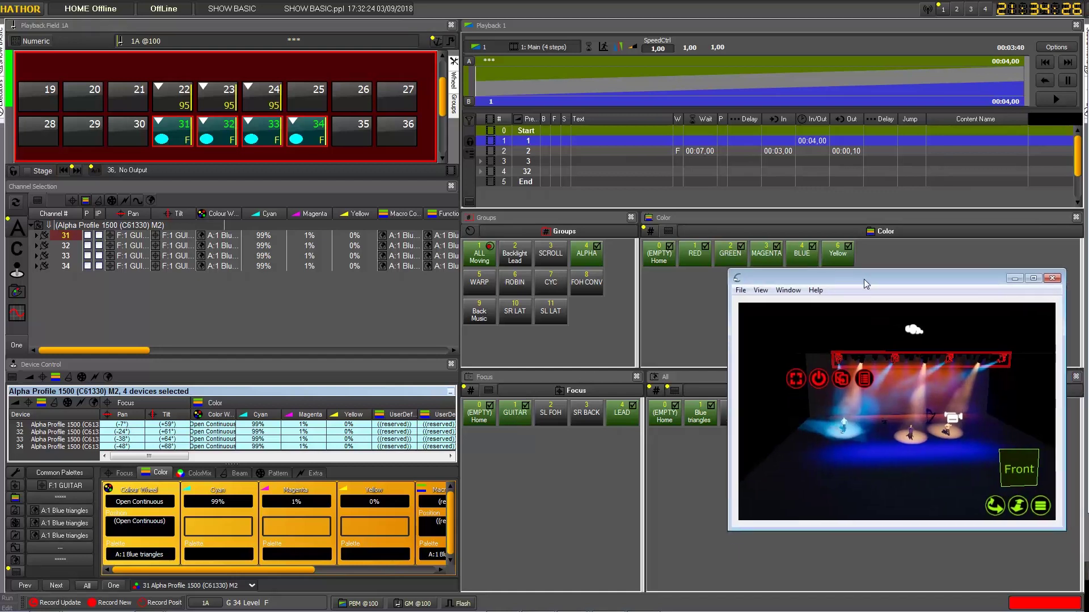
{"action": "left_click", "coordinate": [879, 439]}
{"action": "left_click_drag", "start_coordinate": [879, 438], "coordinate": [947, 427]}
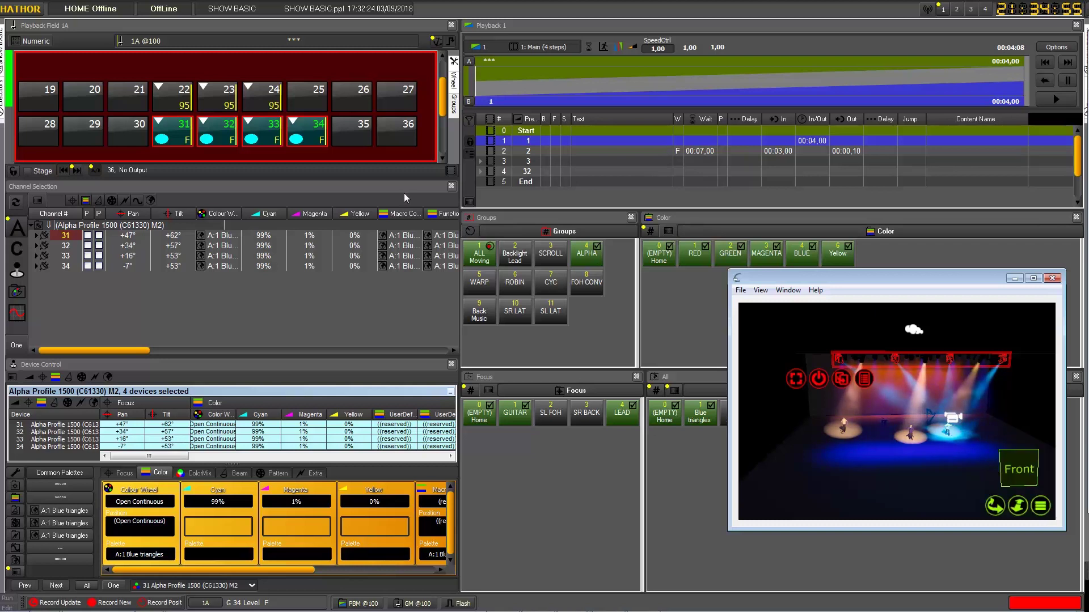
Step: Record the ALPHA fixtures' current position as a new focus palette named BASS
{"action": "left_click", "coordinate": [310, 136]}
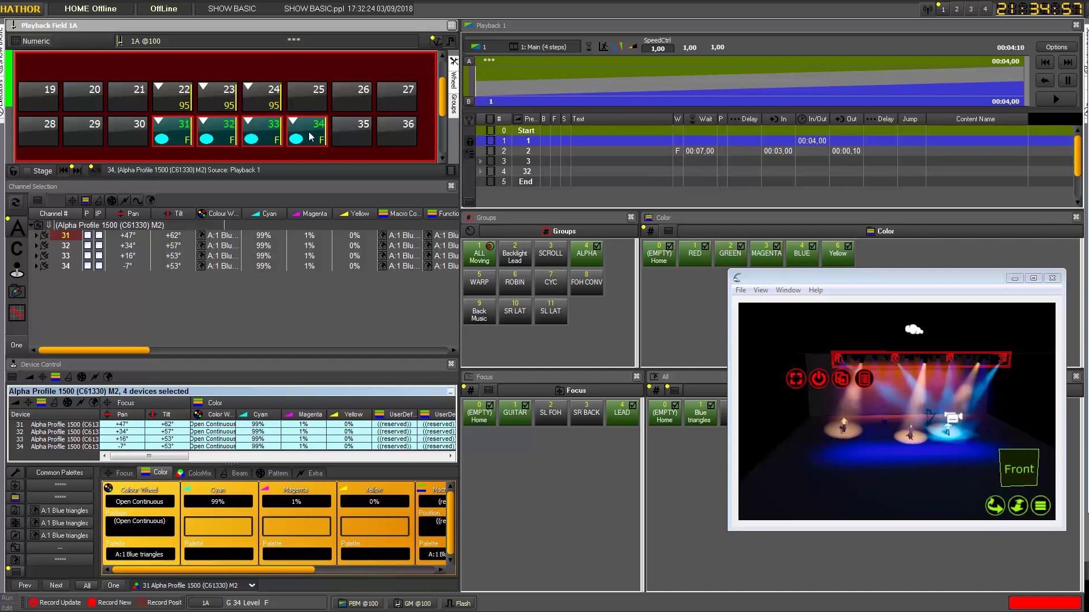
{"action": "left_click_drag", "start_coordinate": [227, 232], "coordinate": [577, 494]}
{"action": "left_click", "coordinate": [612, 522]}
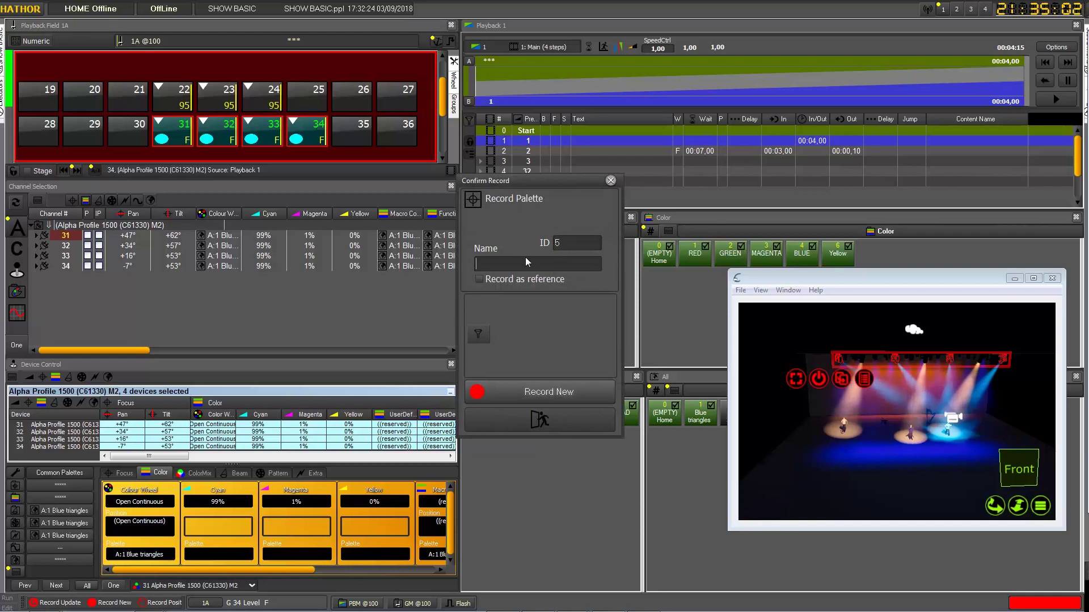
{"action": "type", "text": "BASS"}
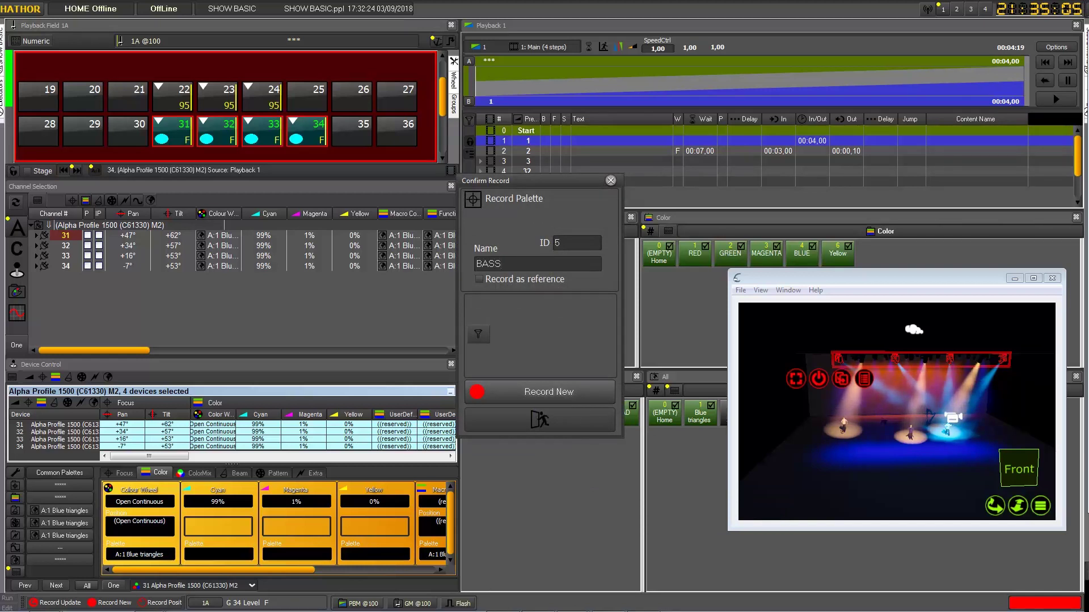
{"action": "key", "text": "Return"}
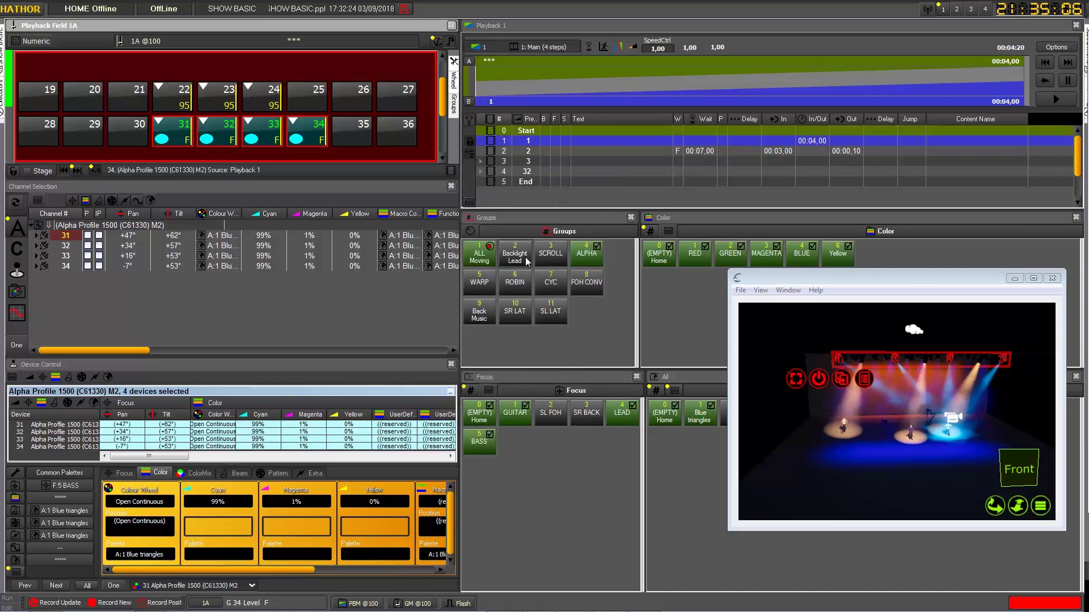